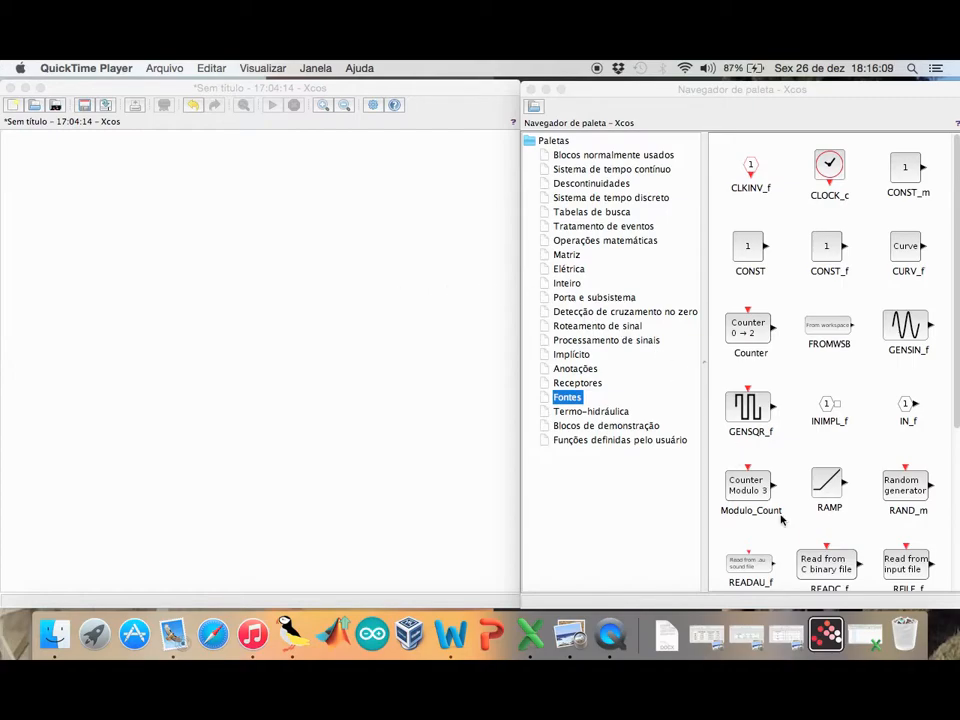
# Place a STEP_FUNCTION block, a CLR transfer function beside it and a BIGSOM_f summing block along the upper part of the diagram
pyautogui.scroll(-5, 783, 519)
pyautogui.moveTo(827, 393); pyautogui.dragTo(45, 185)
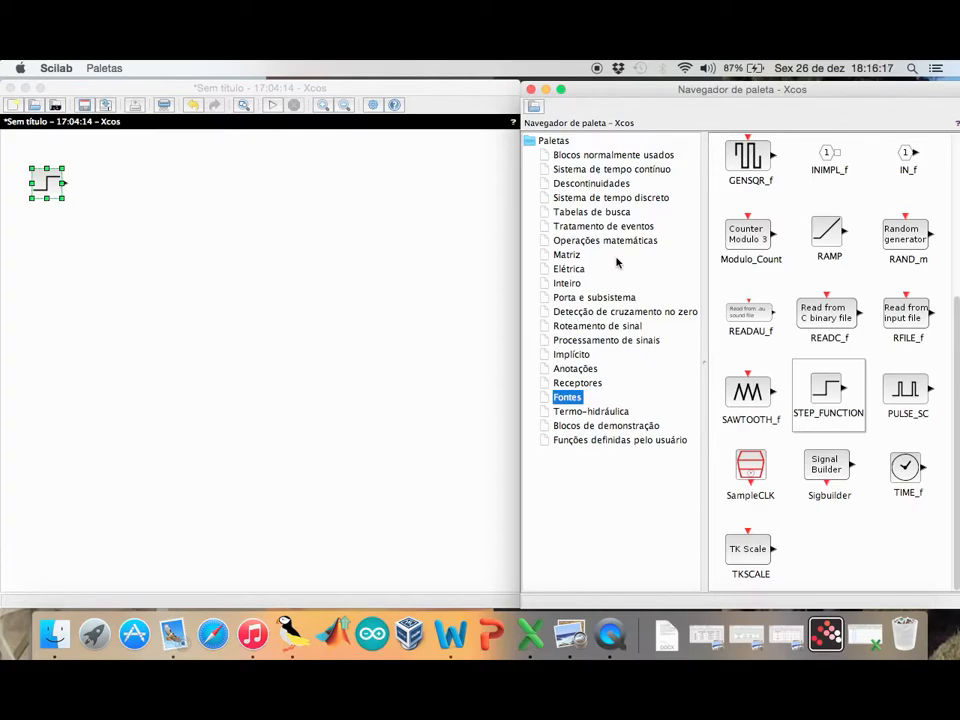
pyautogui.click(619, 170)
pyautogui.moveTo(831, 181); pyautogui.dragTo(165, 187)
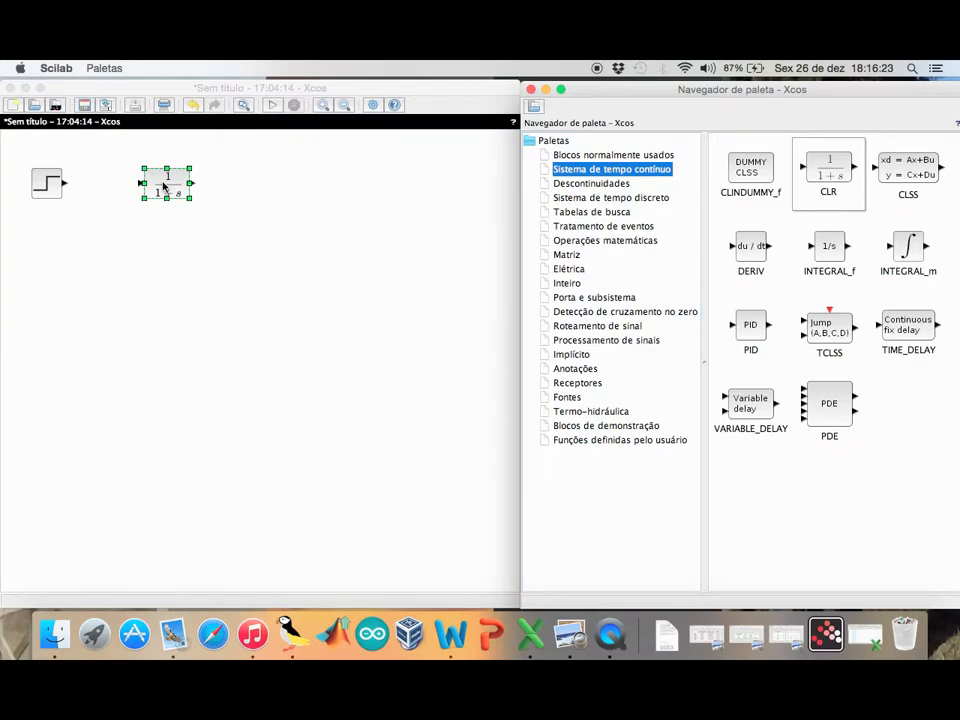
pyautogui.click(610, 241)
pyautogui.moveTo(826, 172); pyautogui.dragTo(261, 233)
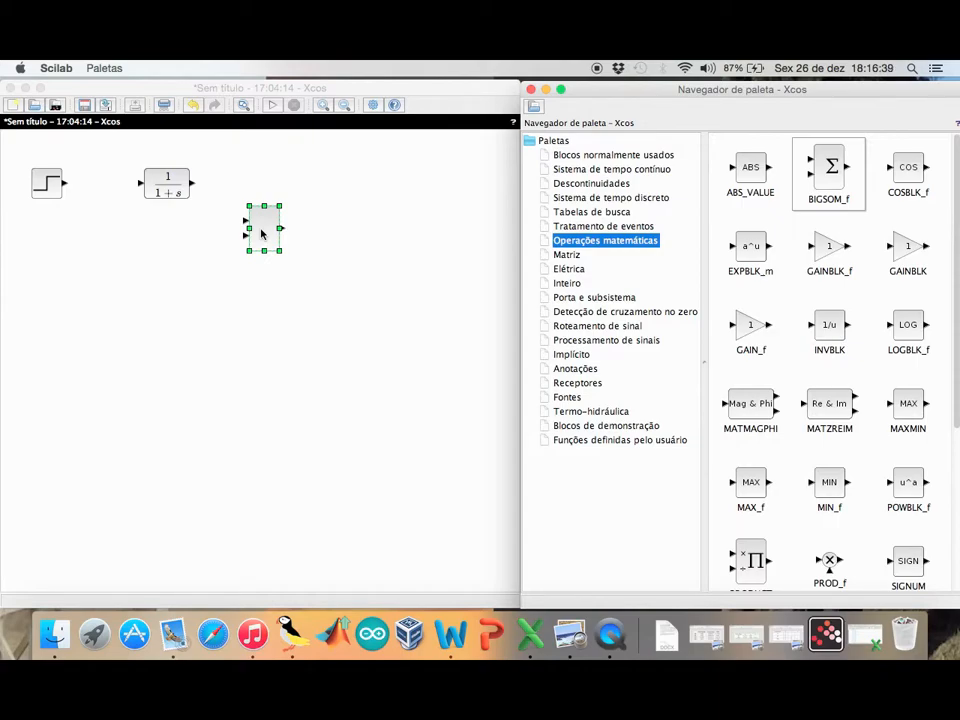
# Add a CLOCK_c block at the diagram's upper right and a CSCOPE block directly below it
pyautogui.click(567, 398)
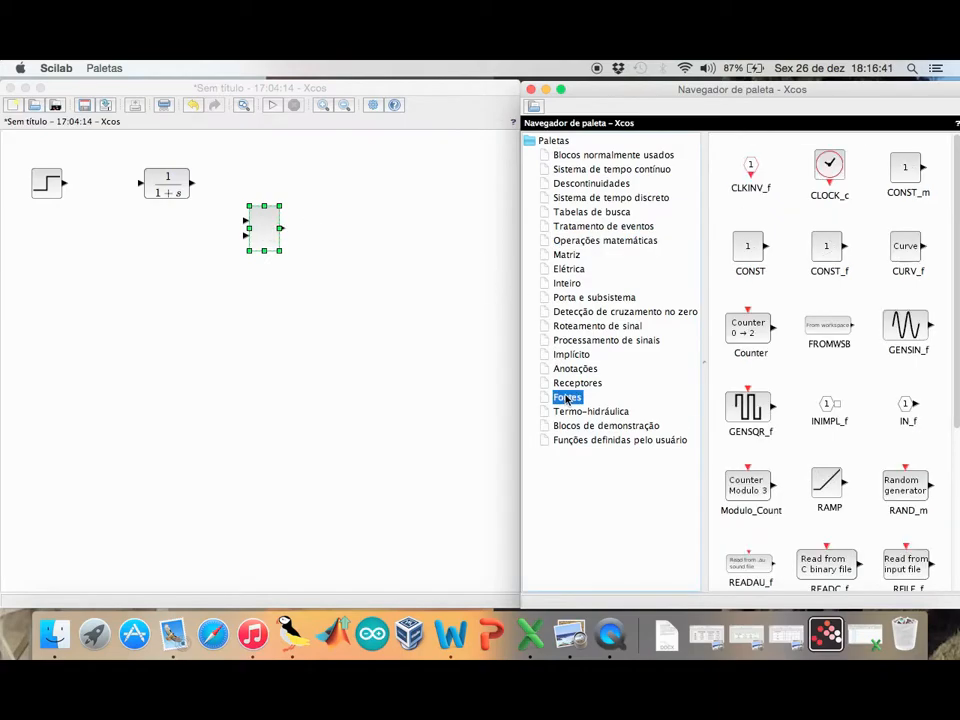
pyautogui.moveTo(829, 165); pyautogui.dragTo(422, 162)
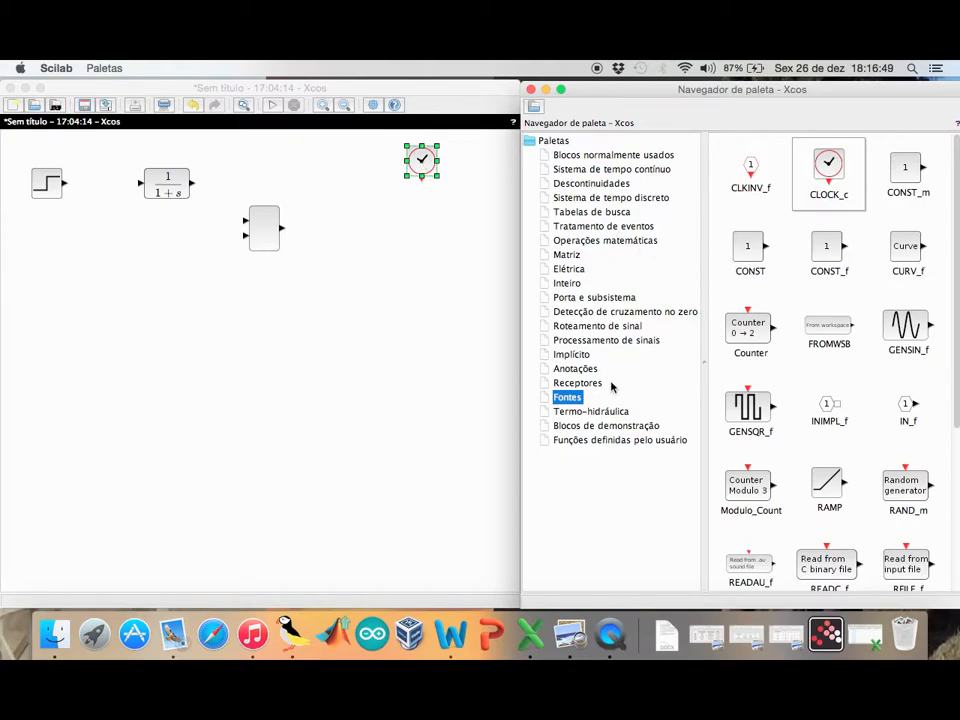
pyautogui.click(577, 383)
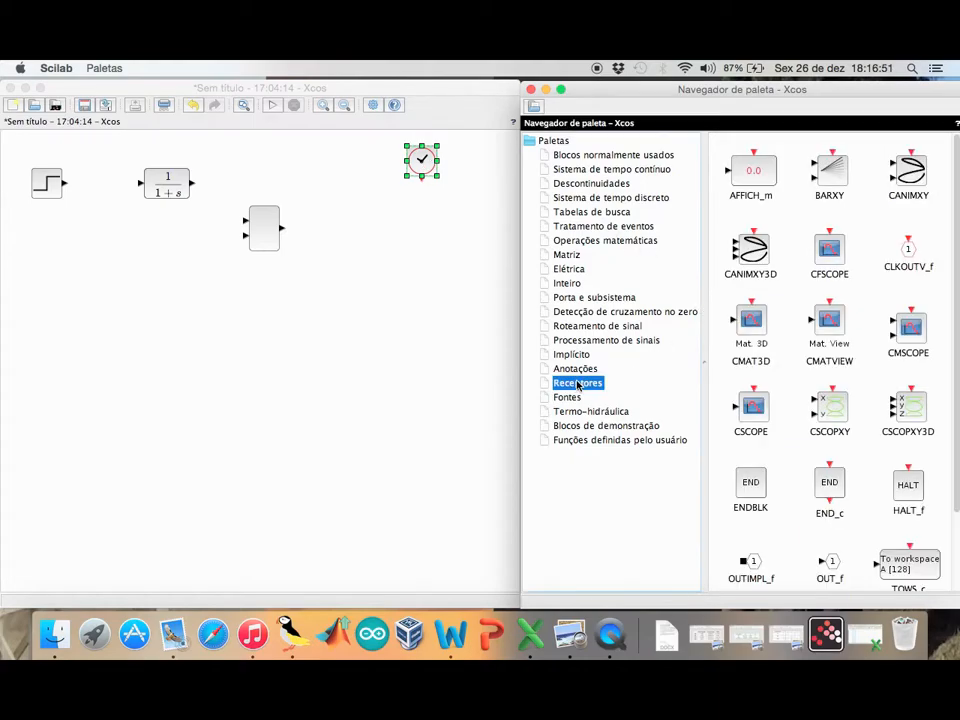
pyautogui.moveTo(773, 407); pyautogui.dragTo(419, 233)
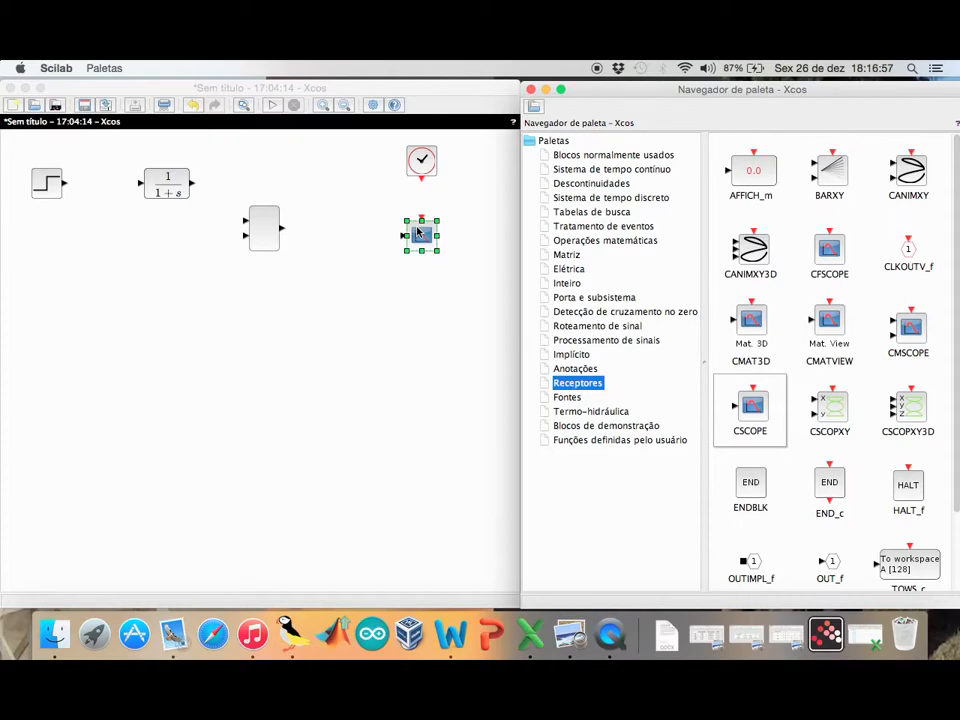
# Place a CLR block between and below the summing block and the scope, rotated so its signal flows downward
pyautogui.click(594, 169)
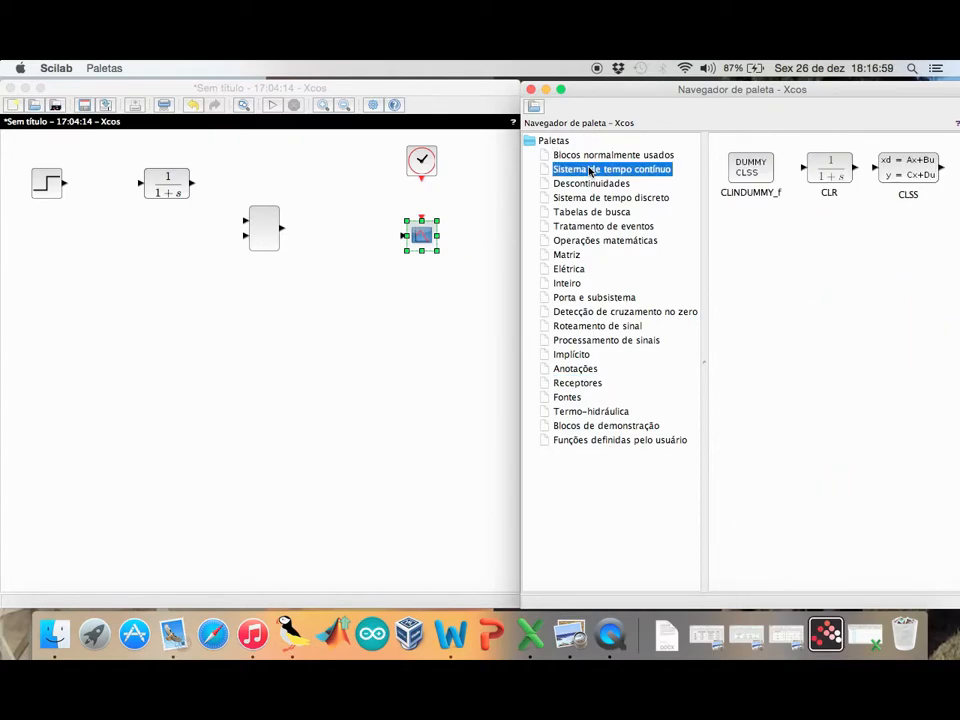
pyautogui.moveTo(843, 178); pyautogui.dragTo(347, 297)
pyautogui.press('super+r')
pyautogui.press('super+r')
pyautogui.press('super+r')
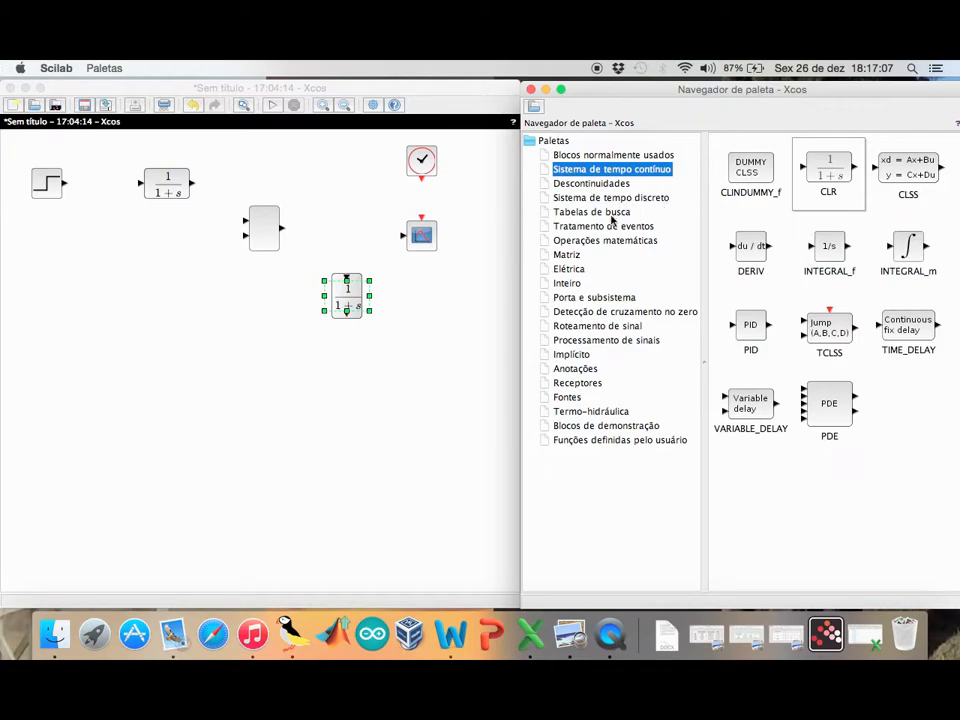
# Add a second STEP_FUNCTION block at the lower right of the diagram, with its output facing left
pyautogui.click(567, 398)
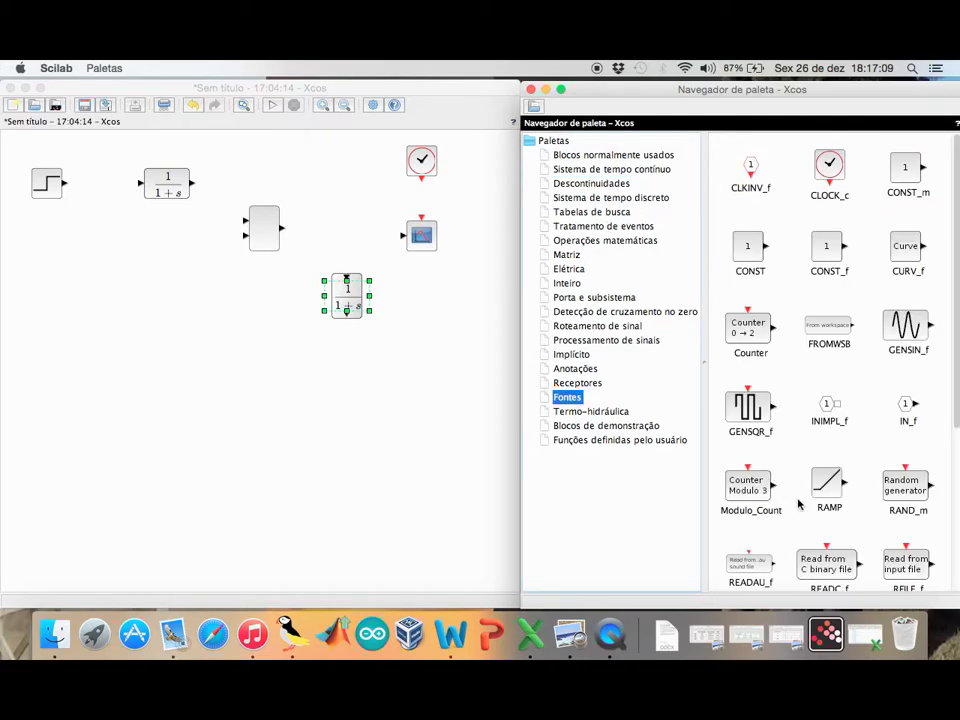
pyautogui.scroll(-5, 797, 504)
pyautogui.moveTo(833, 405); pyautogui.dragTo(414, 377)
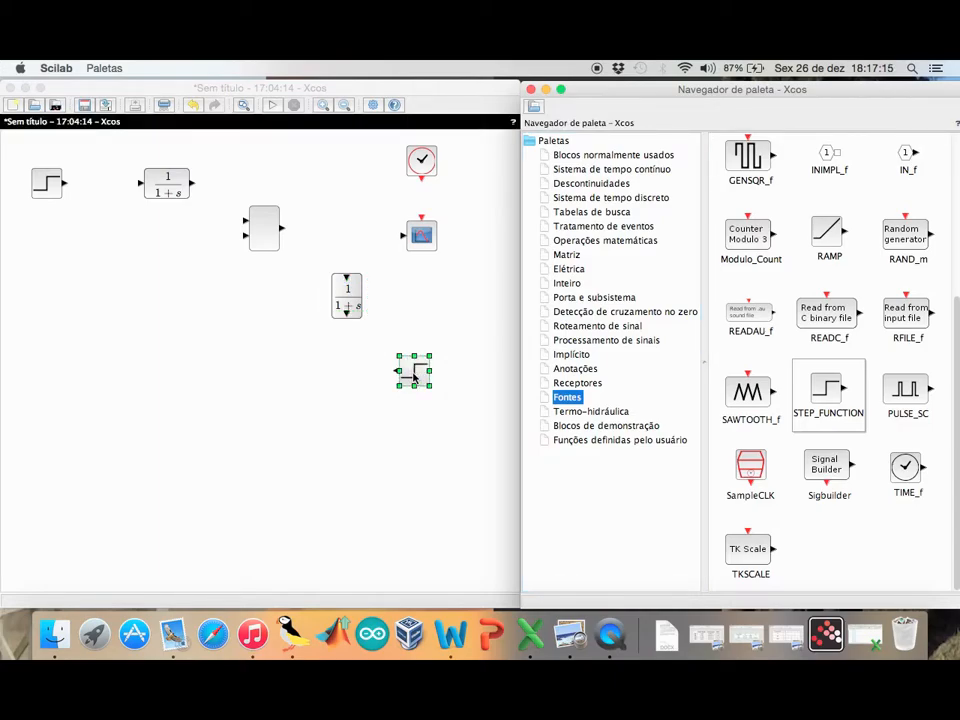
# Place a SUMMATION block below the BIGSOM_f block and flip it so its inputs face right
pyautogui.click(618, 244)
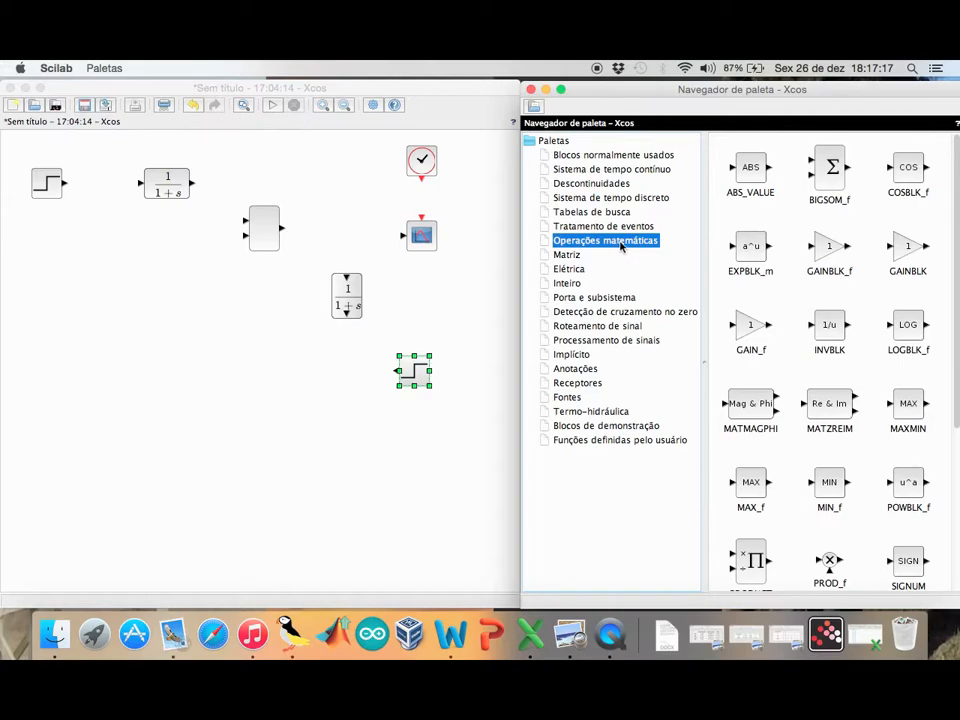
pyautogui.scroll(-5, 830, 420)
pyautogui.moveTo(907, 390); pyautogui.dragTo(266, 352)
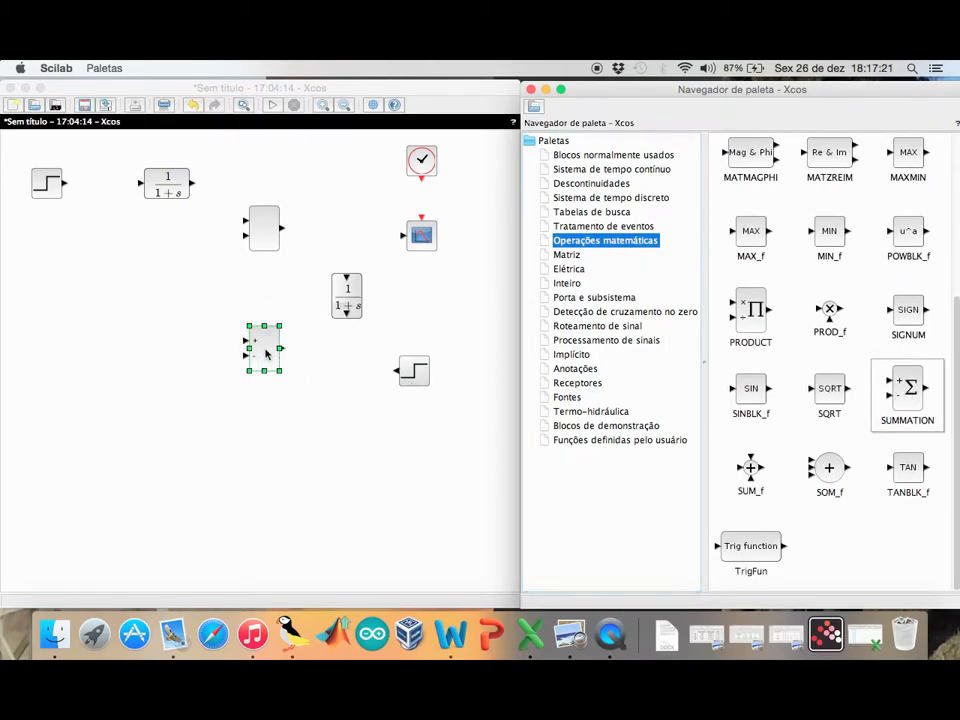
pyautogui.hotkey('ctrl', 'f')
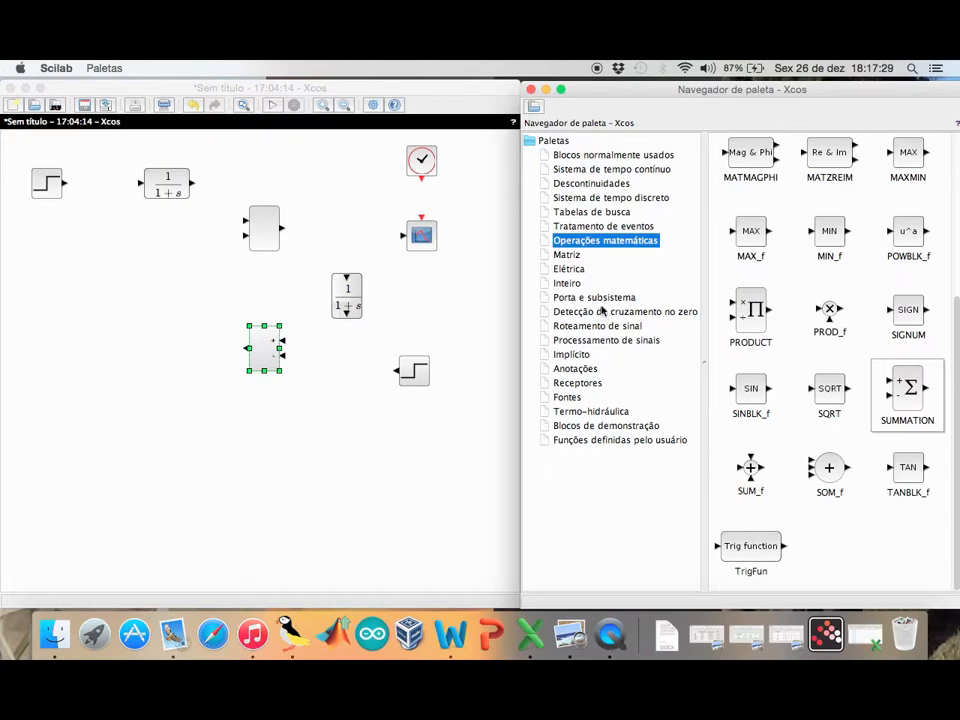
# Add a PID block beside the SUMMATION output, with its input facing right, and align it with that output
pyautogui.click(620, 169)
pyautogui.moveTo(752, 333); pyautogui.dragTo(172, 356)
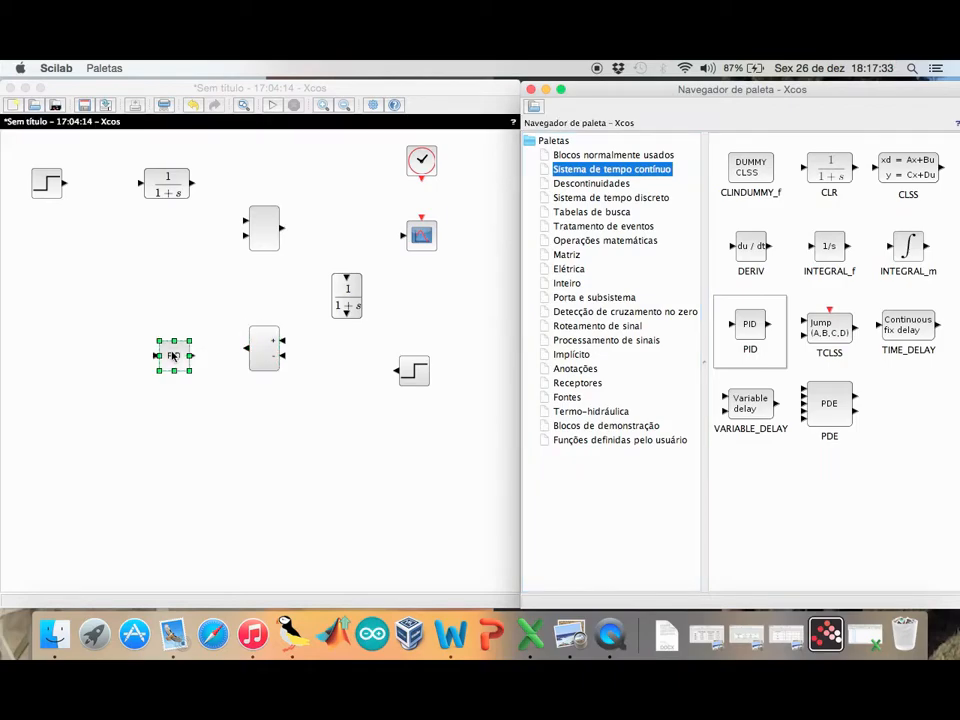
pyautogui.click(174, 355)
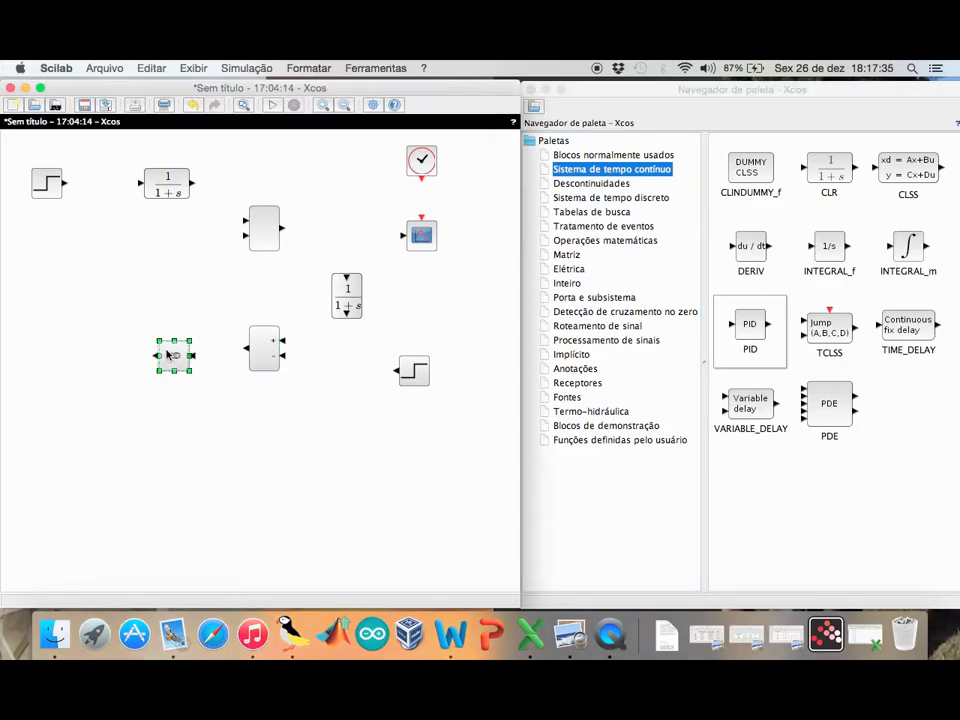
pyautogui.moveTo(174, 355); pyautogui.dragTo(167, 348)
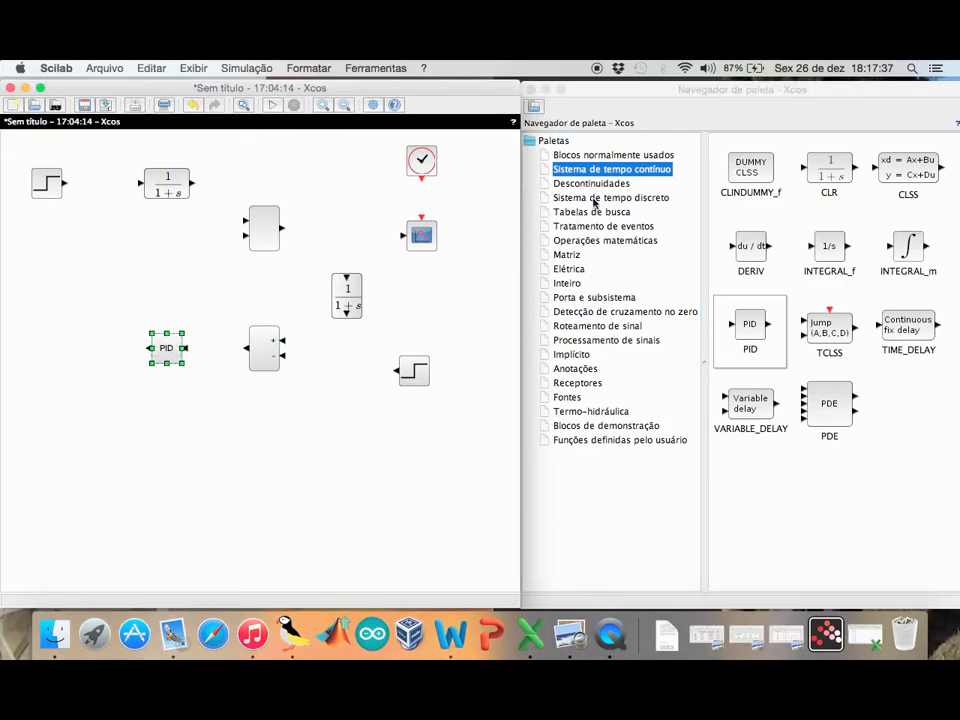
# Add two more CLR blocks: one rotated to flow upward below the upper step source, one below the first CLR
pyautogui.moveTo(829, 172); pyautogui.dragTo(49, 289)
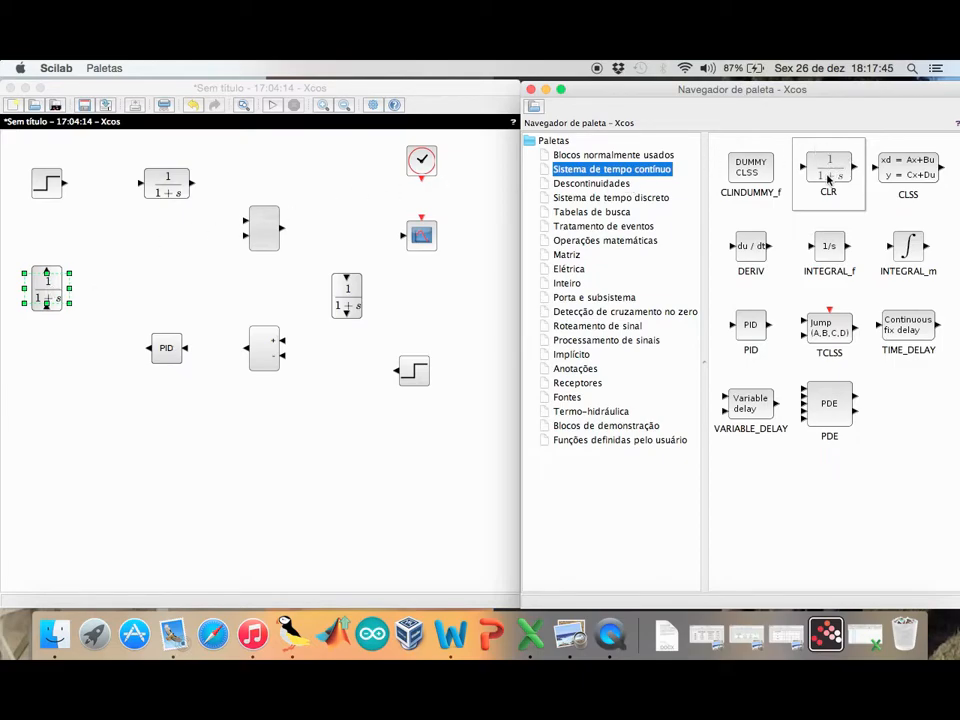
pyautogui.moveTo(829, 174); pyautogui.dragTo(170, 236)
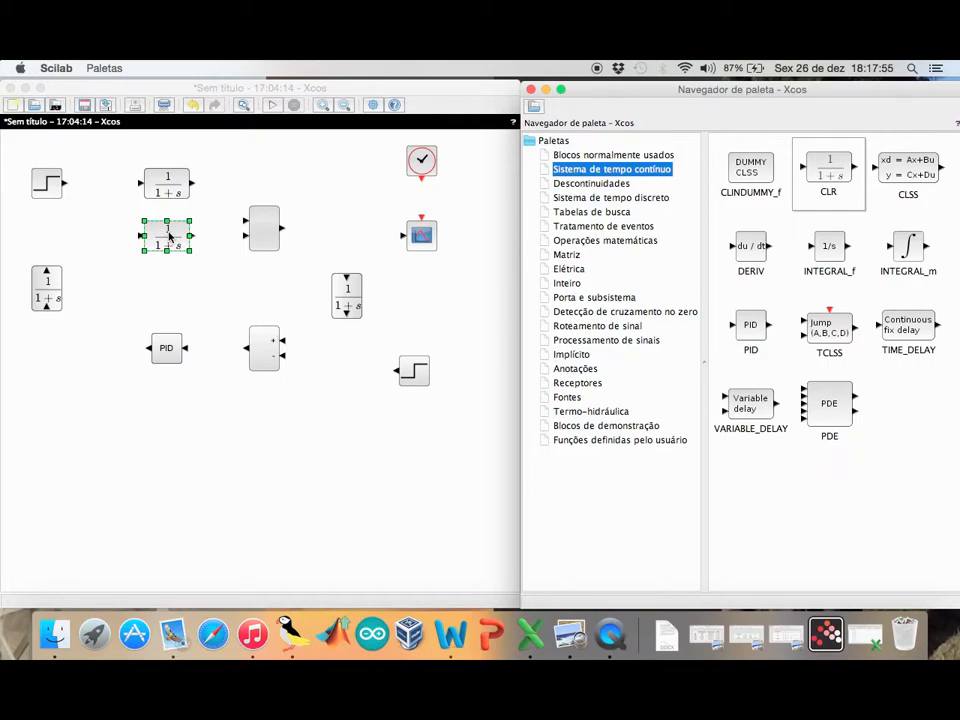
# Connect the upper step source through its CLR and the BIGSOM_f block to the scope, and link the clock to the scope
pyautogui.moveTo(64, 183); pyautogui.dragTo(137, 188)
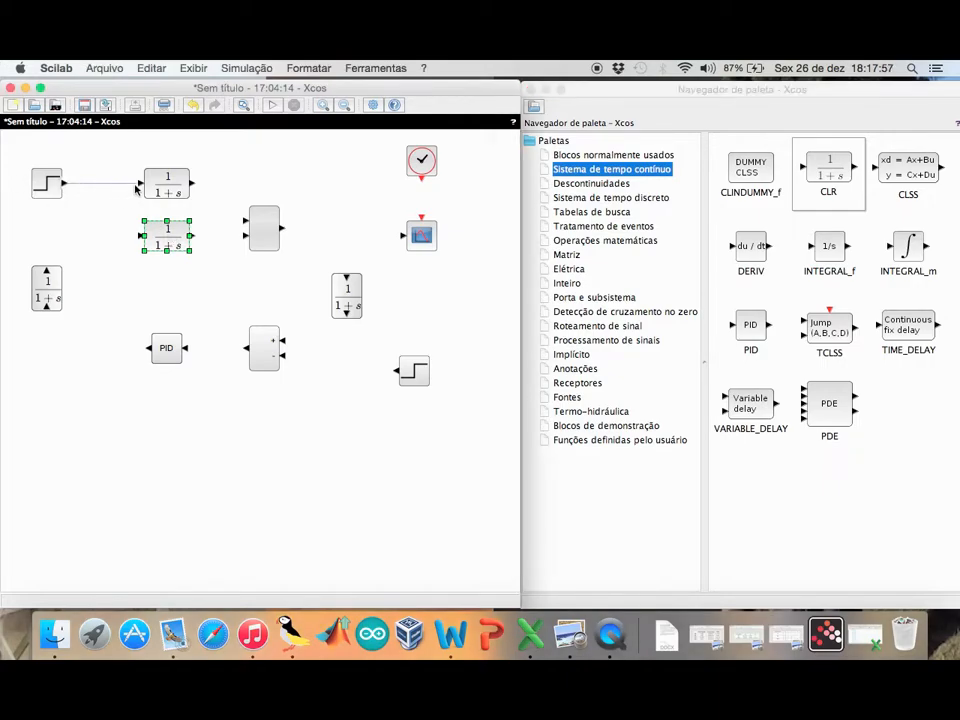
pyautogui.moveTo(213, 189)
pyautogui.mouseDown()
pyautogui.moveTo(210, 214)
pyautogui.moveTo(245, 226)
pyautogui.moveTo(406, 236)
pyautogui.mouseUp()
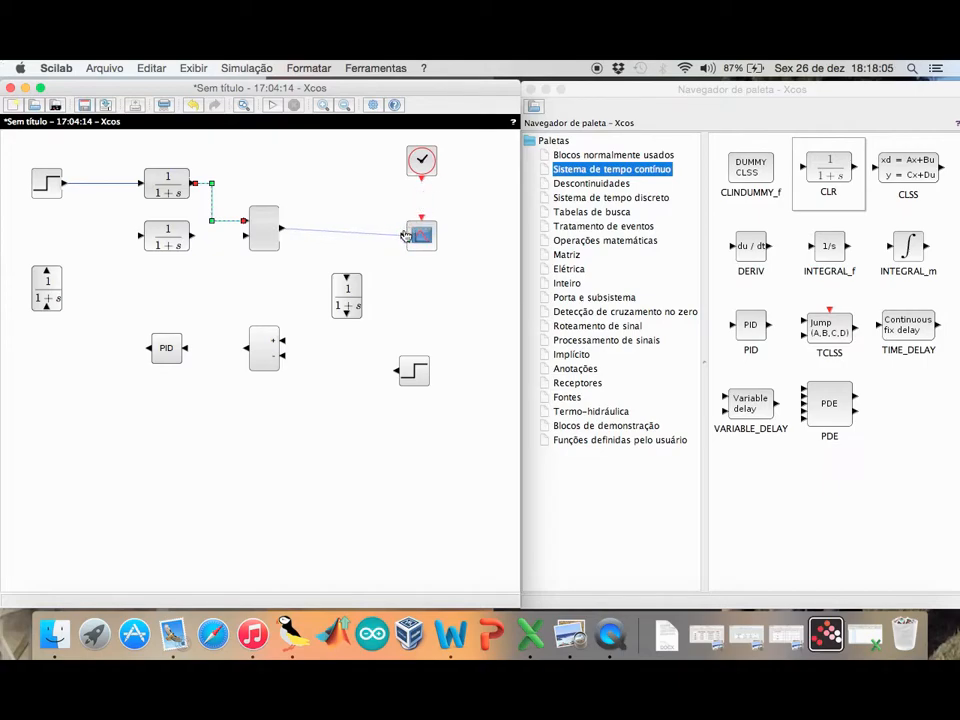
pyautogui.click(404, 238)
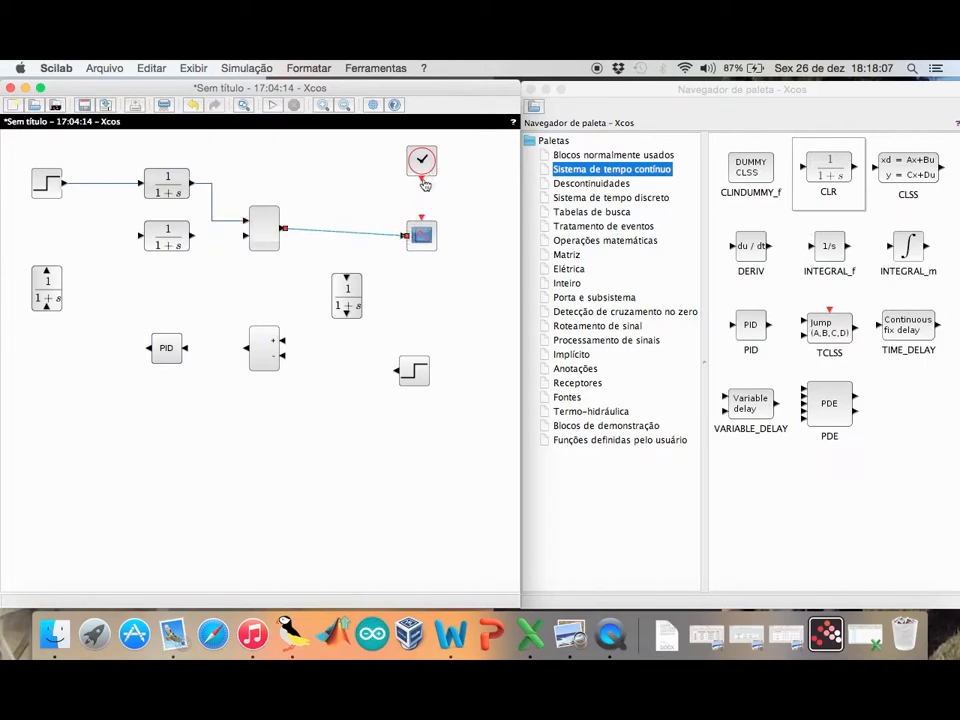
pyautogui.moveTo(421, 179); pyautogui.dragTo(421, 222)
# Close the feedback loop from the scope link through the downward CLR, SUMMATION, PID and remaining CLR blocks, with the lower step feeding the plus input
pyautogui.click(345, 238)
pyautogui.moveTo(345, 238); pyautogui.dragTo(284, 357)
pyautogui.moveTo(398, 371); pyautogui.dragTo(244, 237)
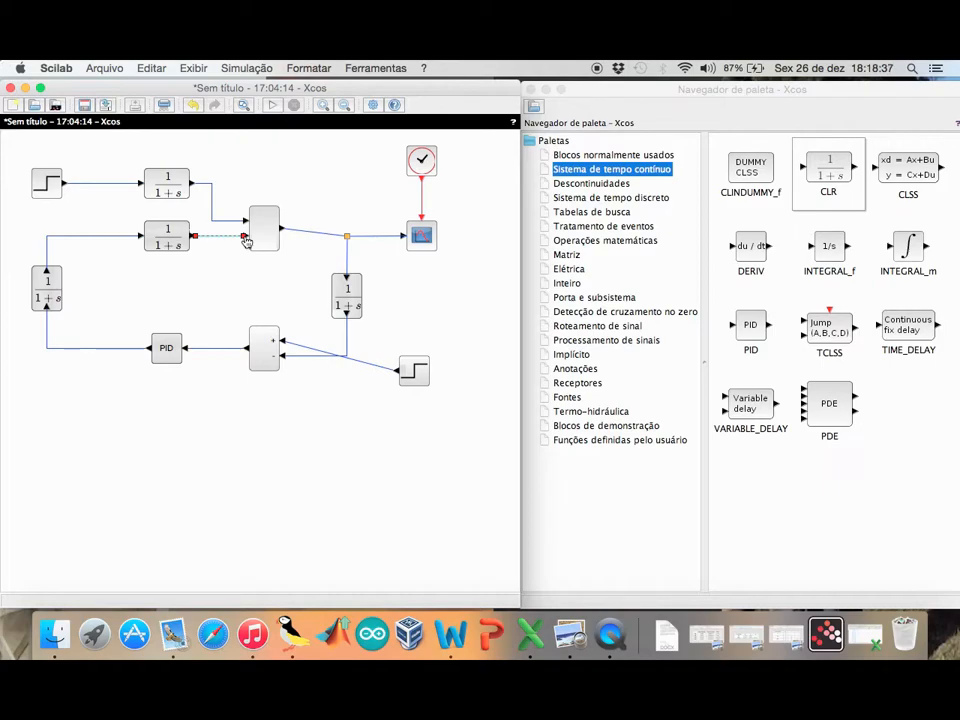
# Set the final value of the upper STEP_FUNCTION block to 8
pyautogui.doubleClick(45, 182)
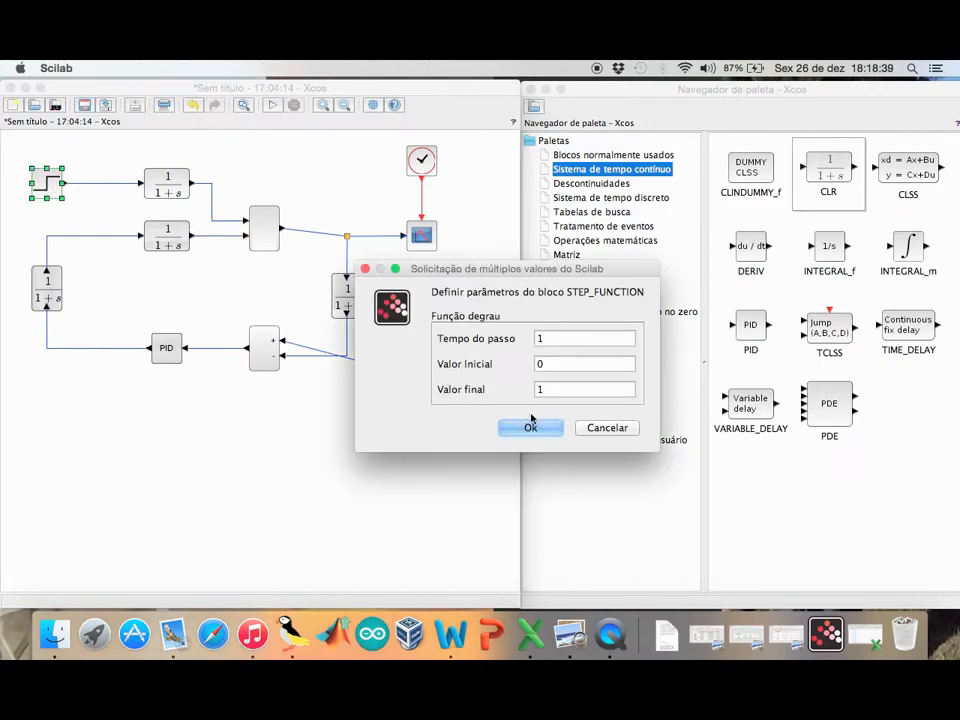
pyautogui.doubleClick(543, 389)
pyautogui.write('8')
pyautogui.press('Return')
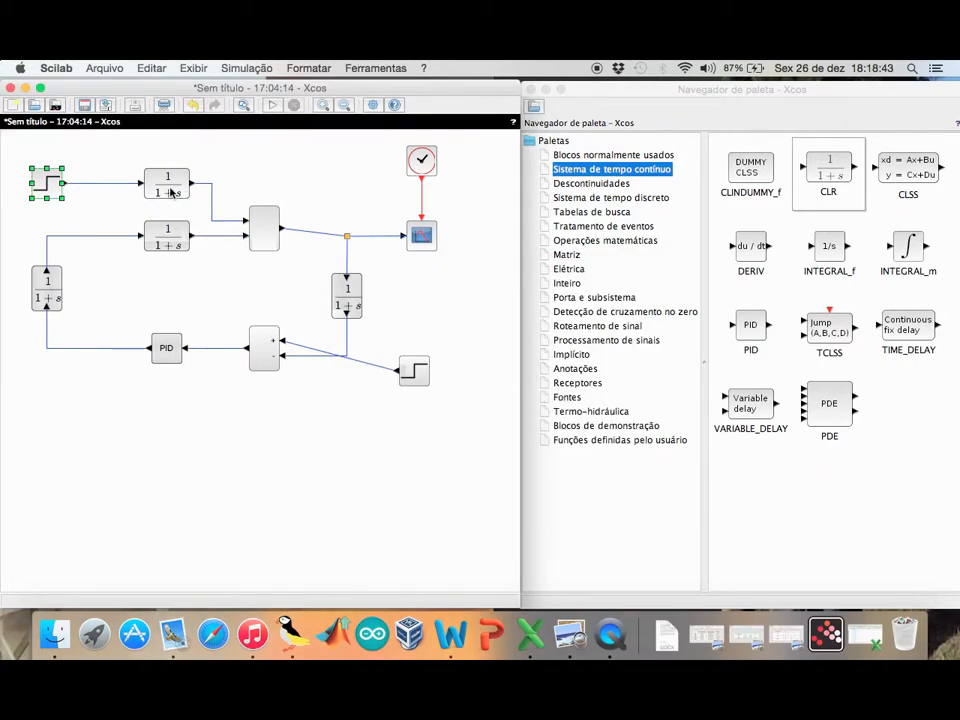
# Set the denominator of the CLR block after the upper step source to (1+5*s)*(1+3.33*s)
pyautogui.doubleClick(170, 192)
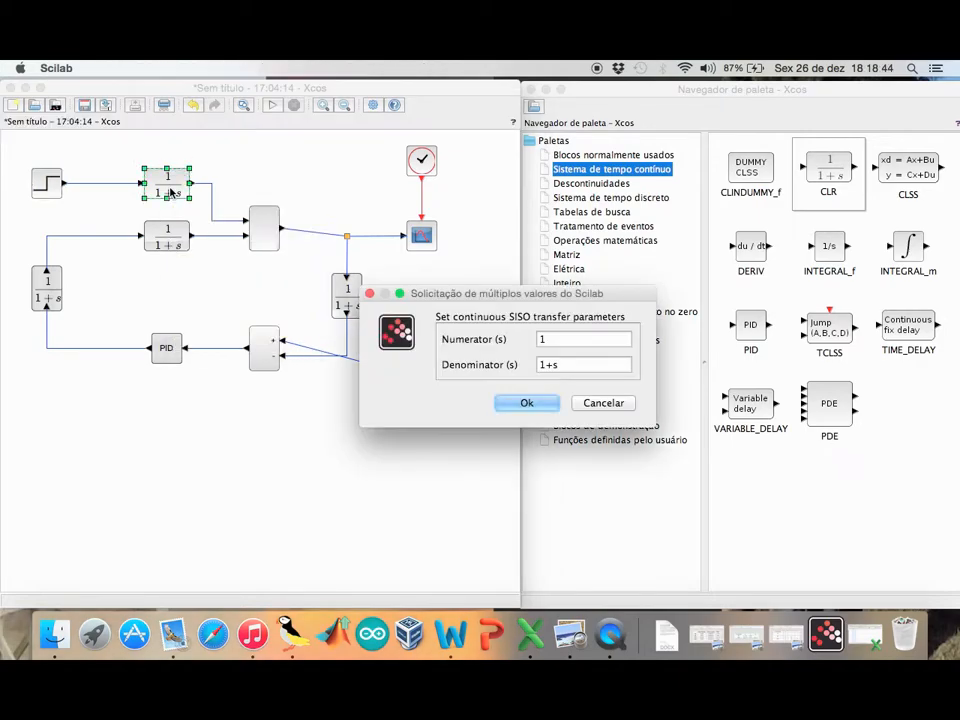
pyautogui.click(541, 365)
pyautogui.write('(')
pyautogui.click(556, 365)
pyautogui.write('5*s)')
pyautogui.write('*')
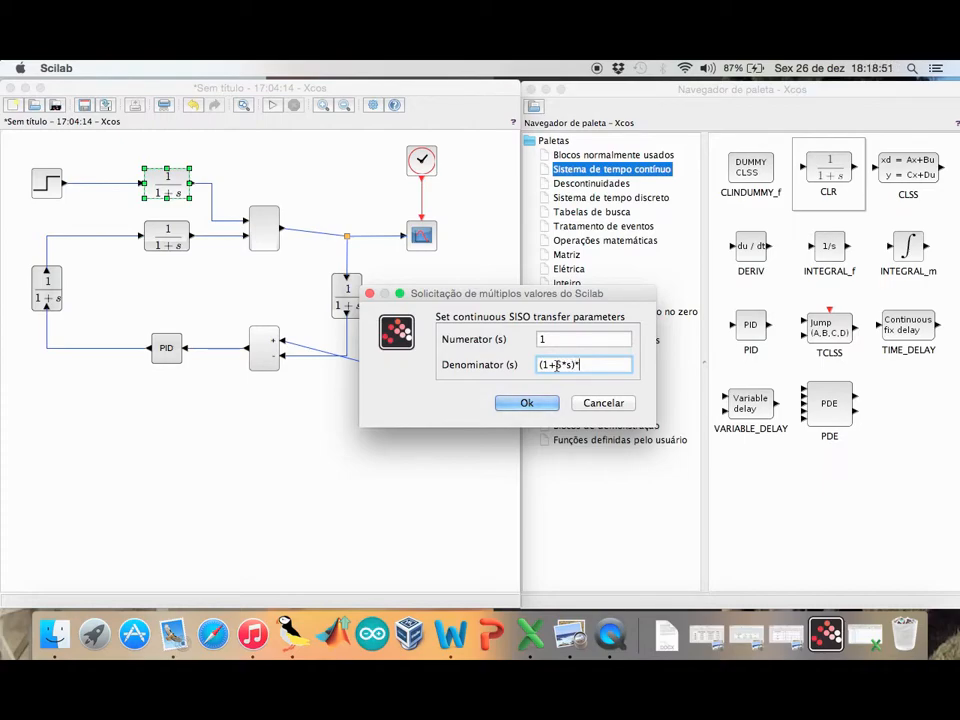
pyautogui.write('(1+3.33*s)')
pyautogui.click(526, 403)
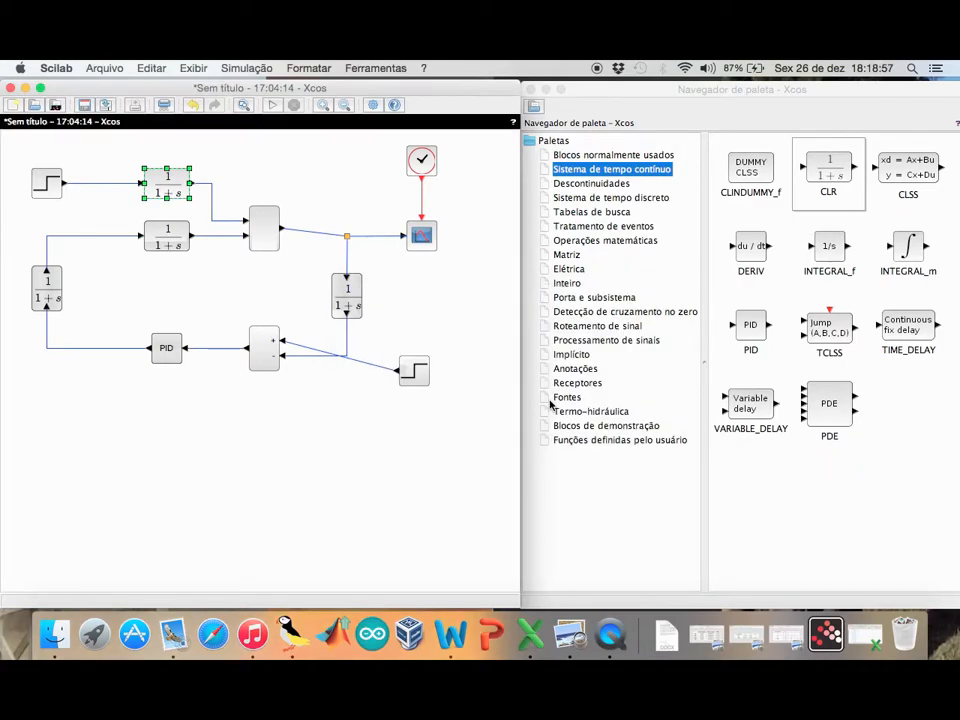
# Set the scope's Ymin to -5 and Ymax to 5
pyautogui.doubleClick(421, 235)
pyautogui.click(635, 341)
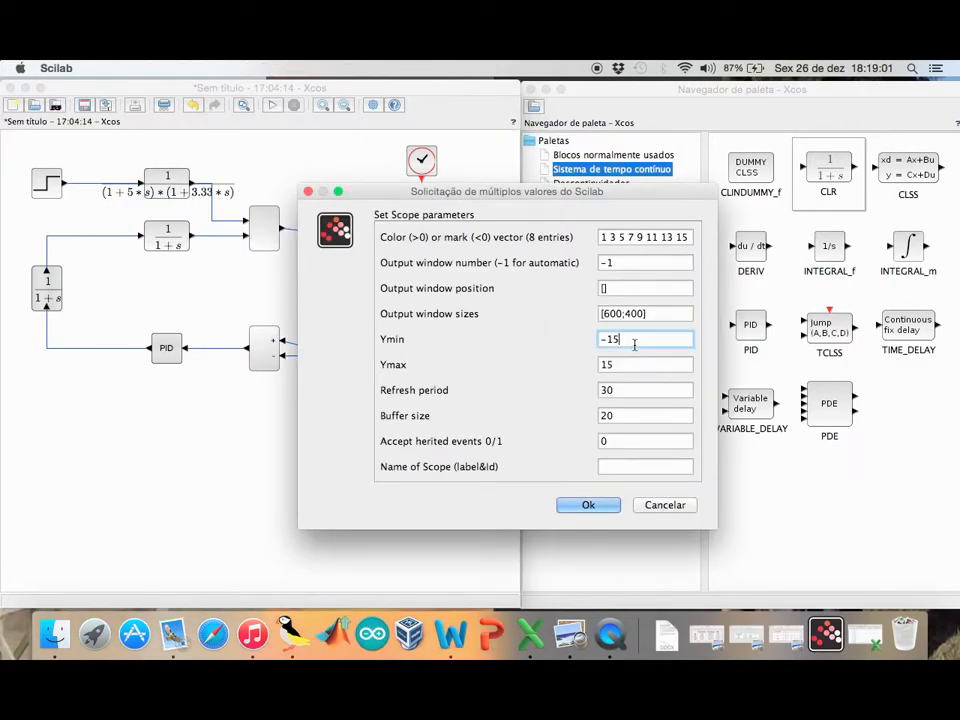
pyautogui.press('BackSpace')
pyautogui.press('BackSpace')
pyautogui.write('5')
pyautogui.click(630, 365)
pyautogui.press('BackSpace')
pyautogui.press('BackSpace')
pyautogui.write('5')
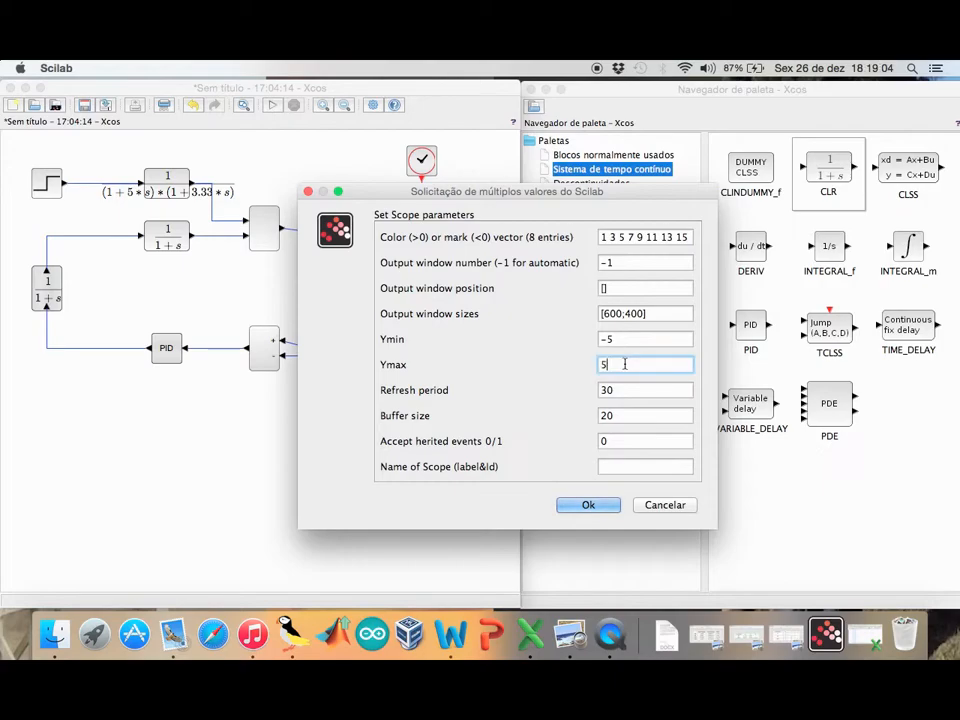
pyautogui.click(590, 506)
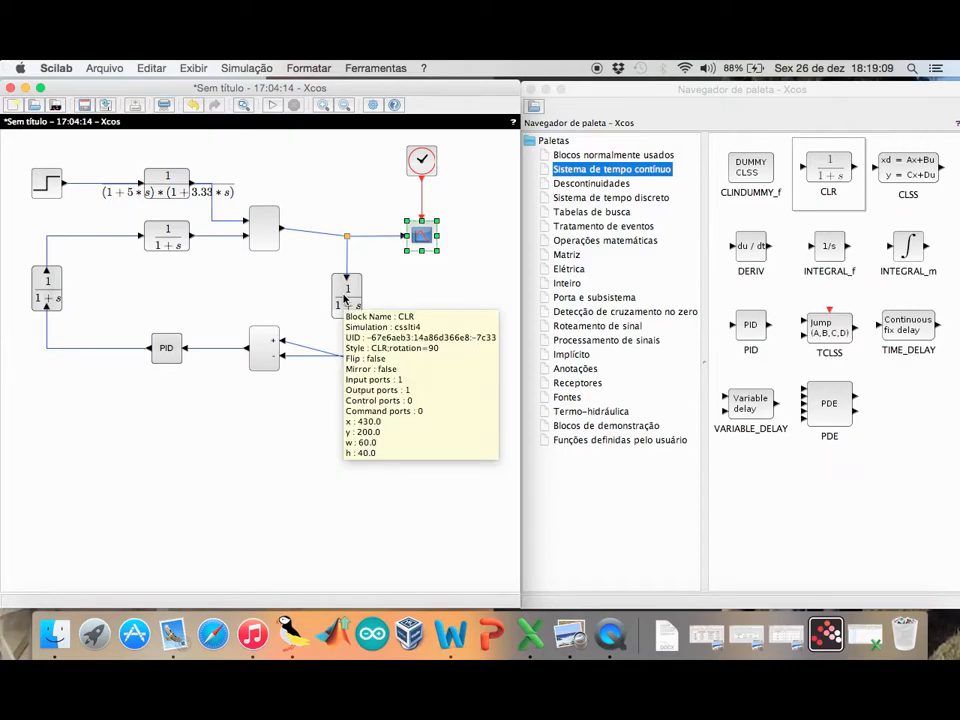
# Set the feedback CLR block below the scope link to numerator 0.5 and denominator 1
pyautogui.doubleClick(345, 298)
pyautogui.doubleClick(566, 339)
pyautogui.write('0.5')
pyautogui.doubleClick(565, 364)
pyautogui.write('1')
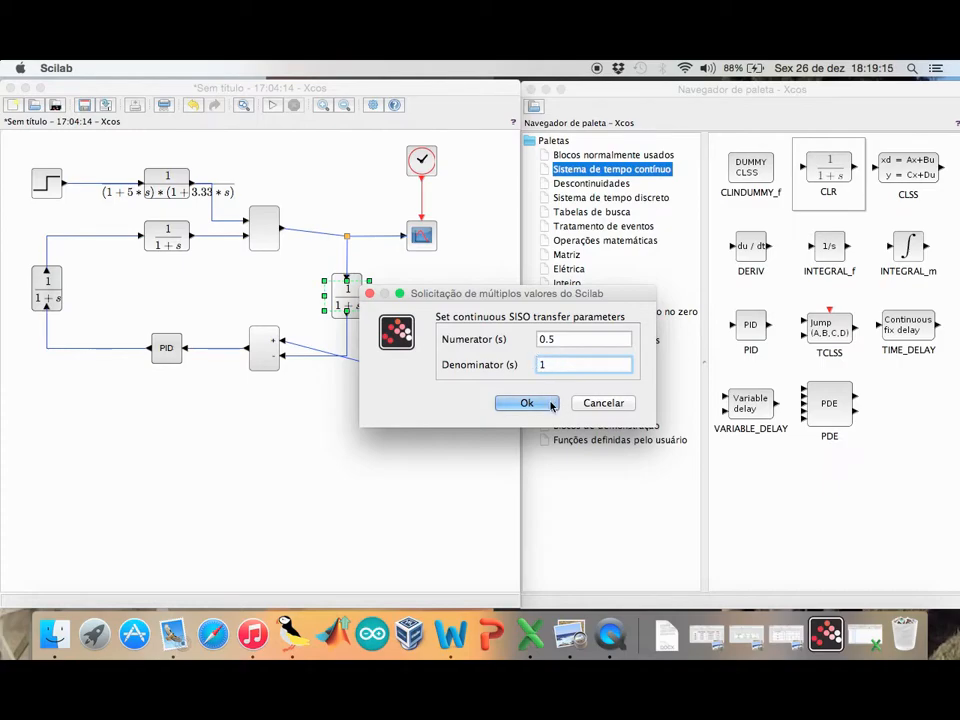
pyautogui.click(527, 402)
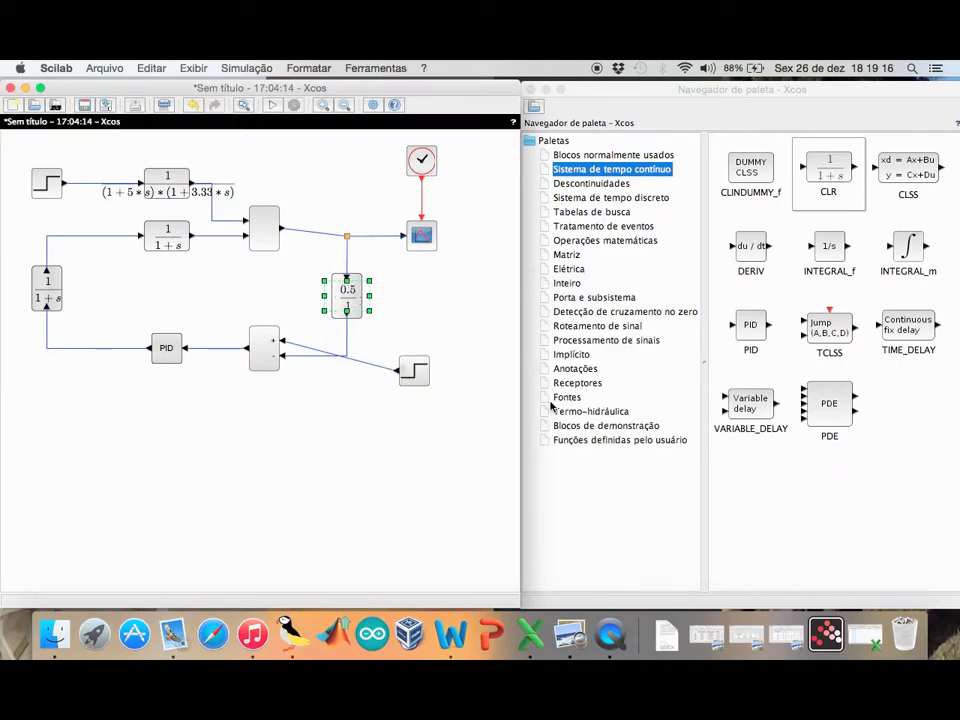
# Set the final value of the lower STEP_FUNCTION block feeding the summing junction to 0.5
pyautogui.doubleClick(414, 371)
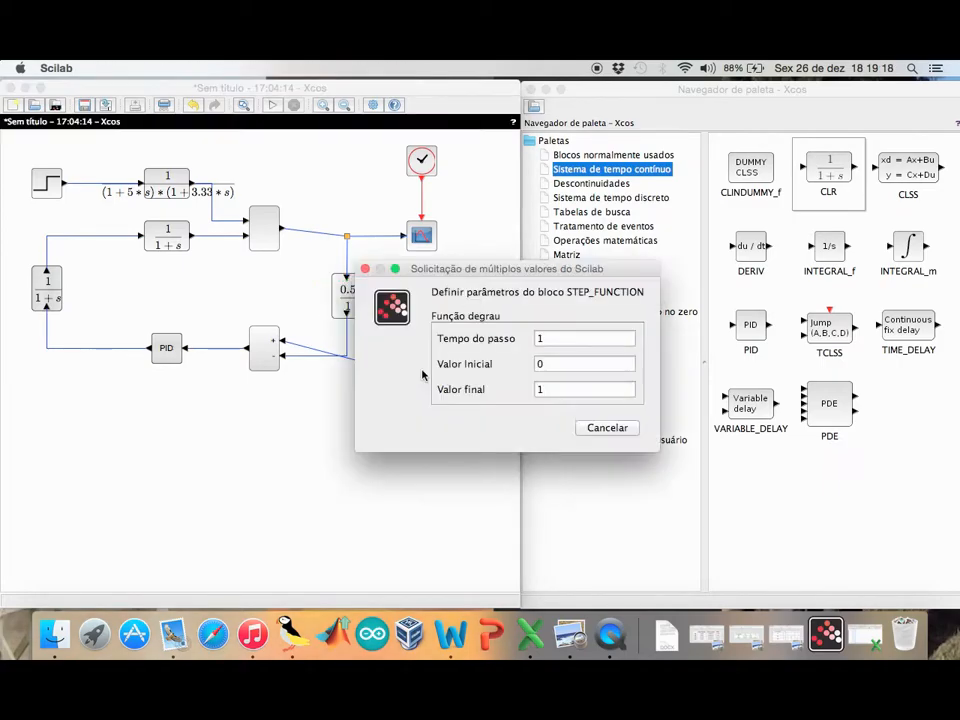
pyautogui.click(543, 389)
pyautogui.press('BackSpace')
pyautogui.write('0.5')
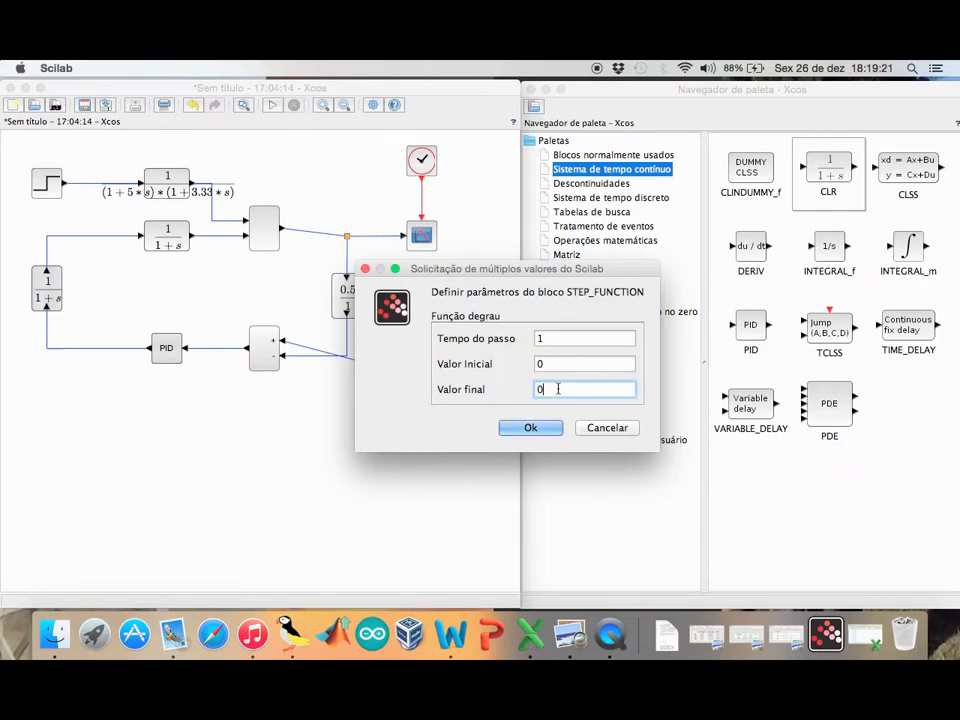
pyautogui.click(531, 428)
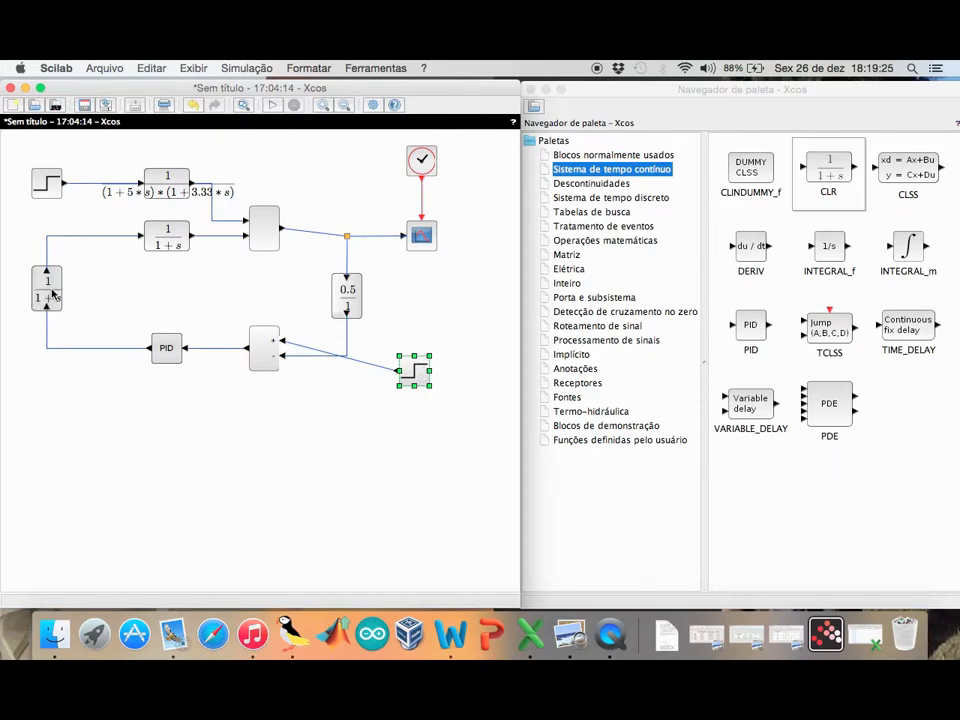
# Set the CLR block between the PID output and the middle transfer function to numerator 0.01 and denominator 1+0.1*s
pyautogui.doubleClick(45, 287)
pyautogui.doubleClick(552, 339)
pyautogui.write('0.01')
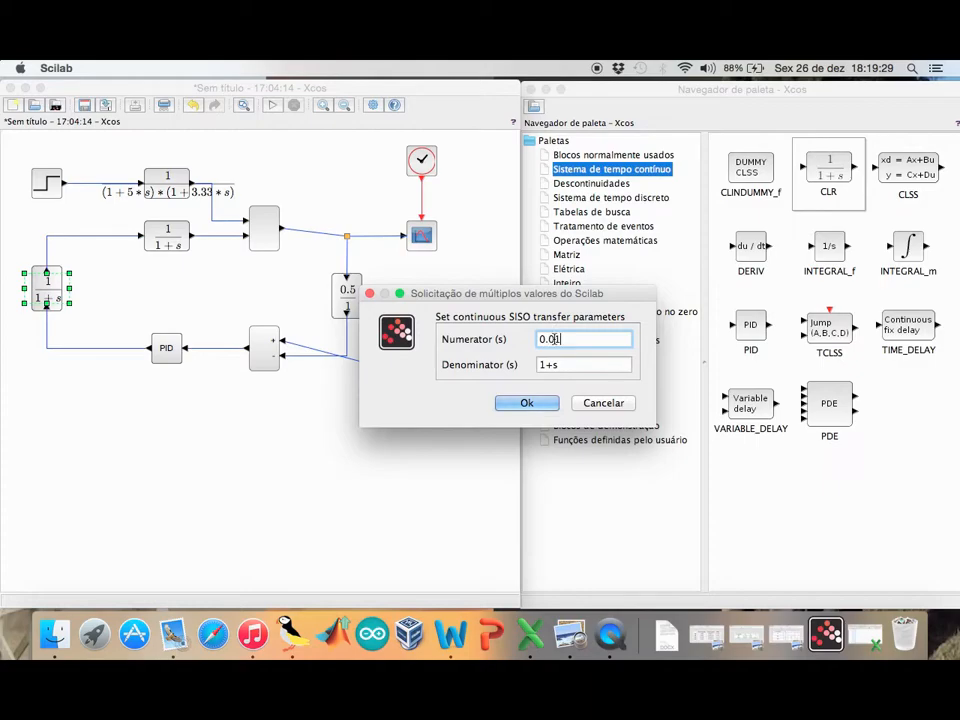
pyautogui.click(552, 364)
pyautogui.write('0.')
pyautogui.write('1*')
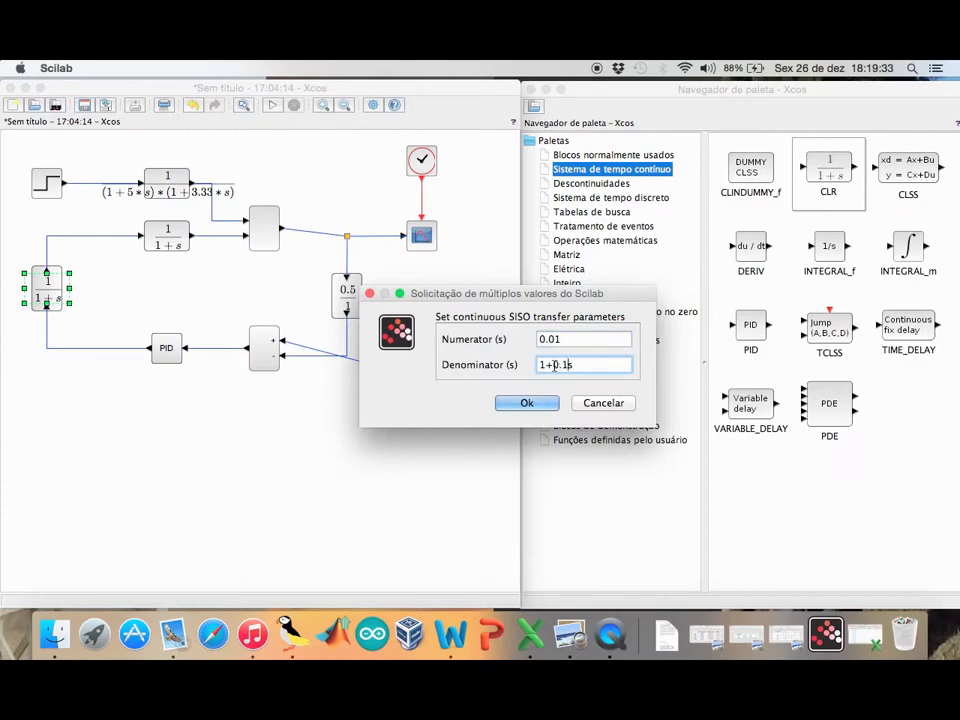
pyautogui.click(544, 400)
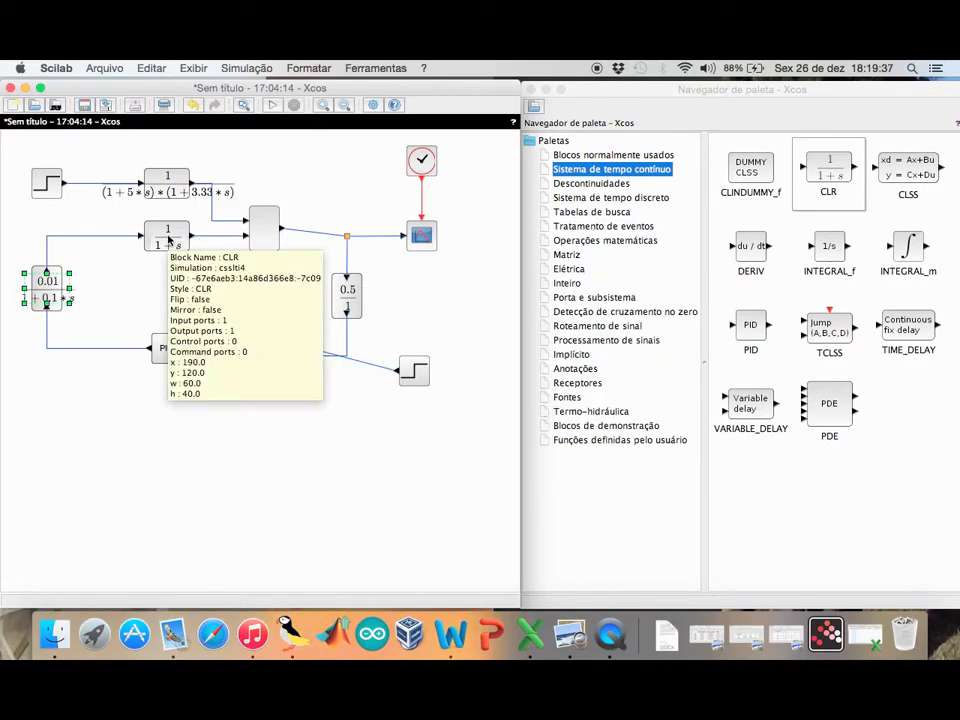
# Set the CLR block feeding the adder's second input to numerator 333.33 and denominator (1+5*s)*(1+3.33*s)
pyautogui.doubleClick(170, 238)
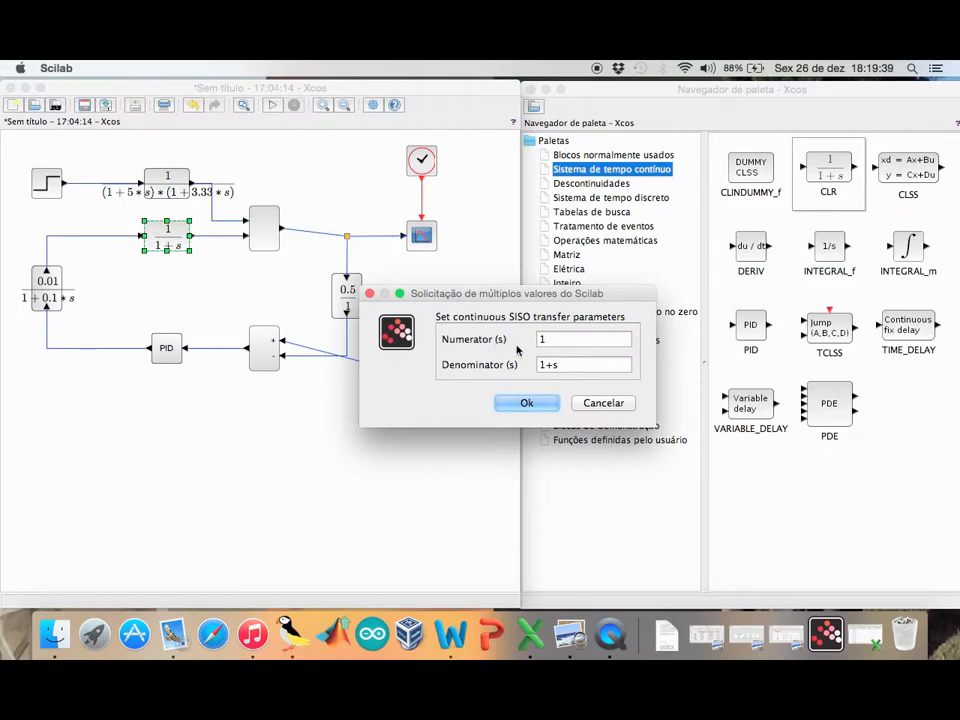
pyautogui.press('BackSpace')
pyautogui.write('3')
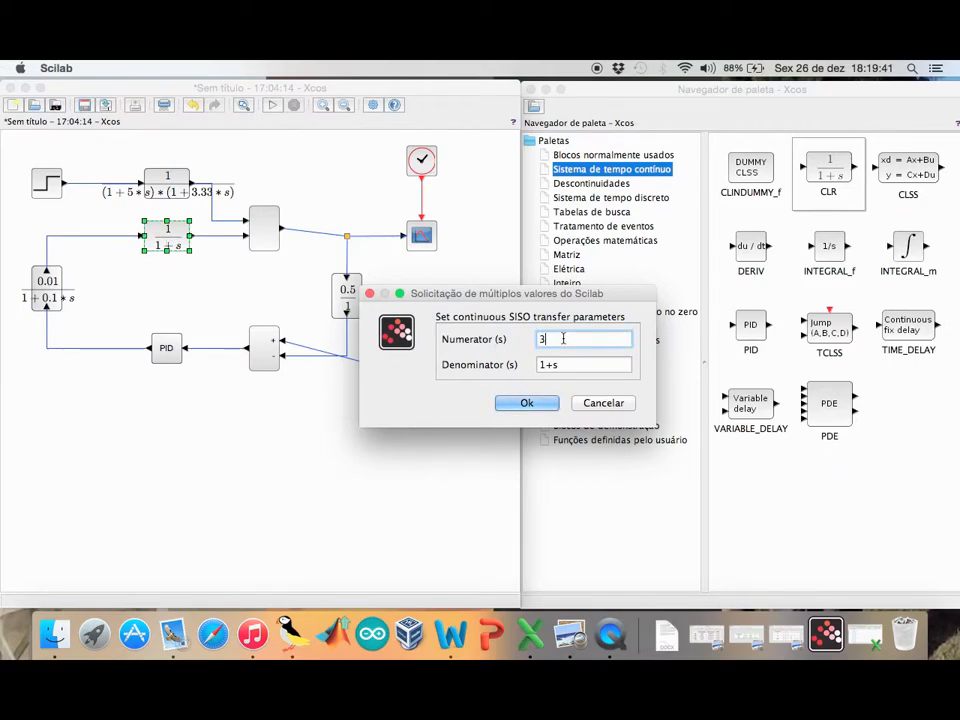
pyautogui.write('33.33')
pyautogui.click(540, 364)
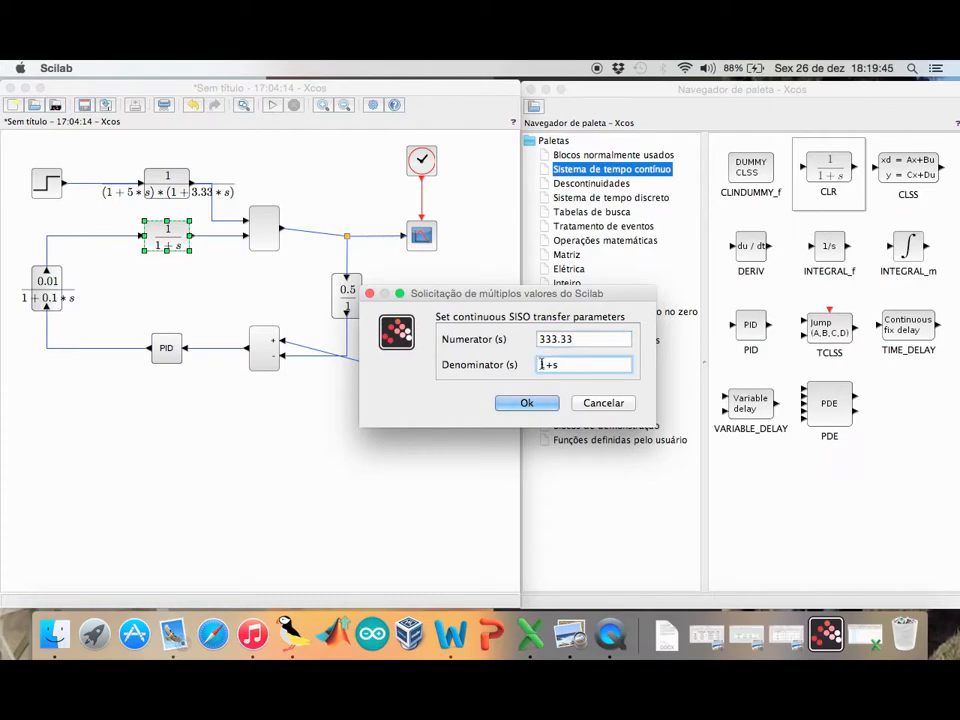
pyautogui.write('(')
pyautogui.click(554, 364)
pyautogui.write('5*')
pyautogui.press('Right')
pyautogui.write(')*')
pyautogui.write('(1+')
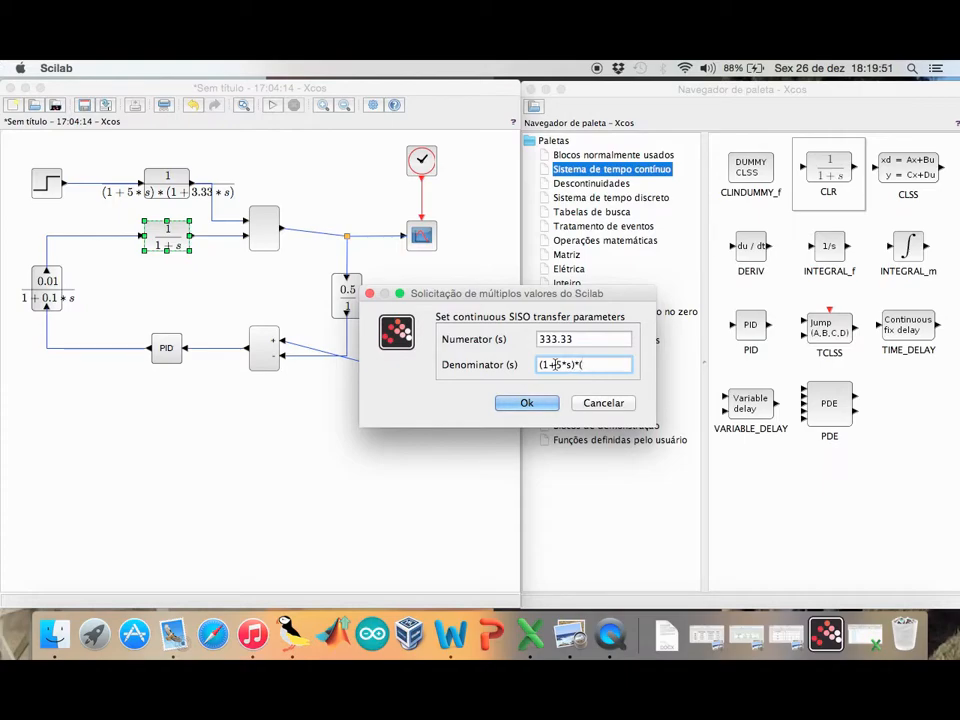
pyautogui.write('3.33*s)')
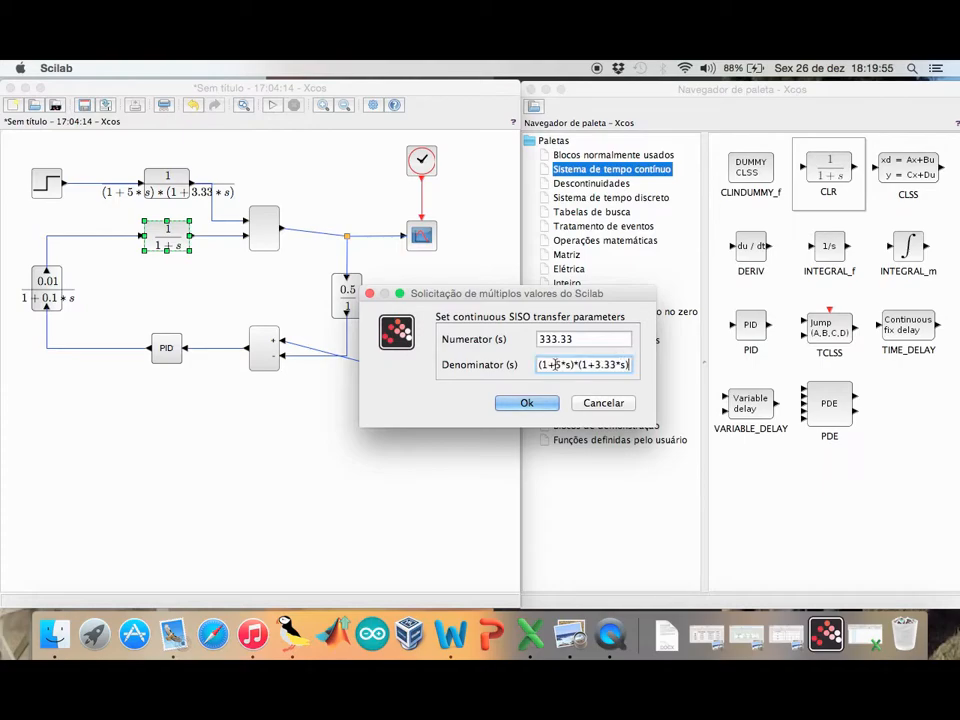
pyautogui.click(527, 403)
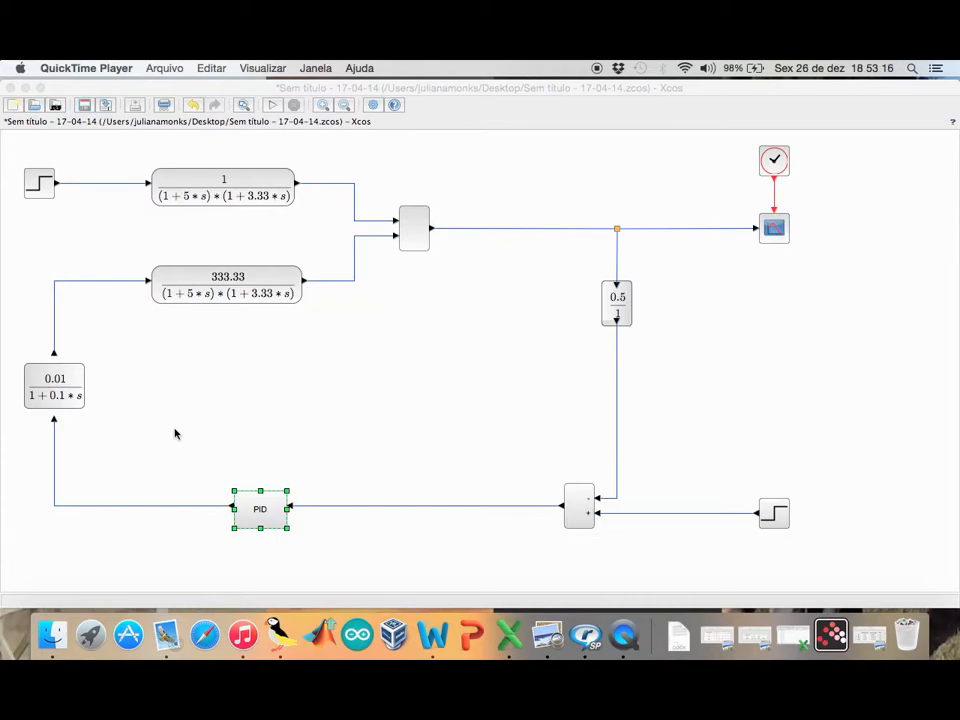
# Set the PID block's proportional gain to 30, run the simulation and close the response plot
pyautogui.doubleClick(260, 512)
pyautogui.doubleClick(536, 325)
pyautogui.write('30')
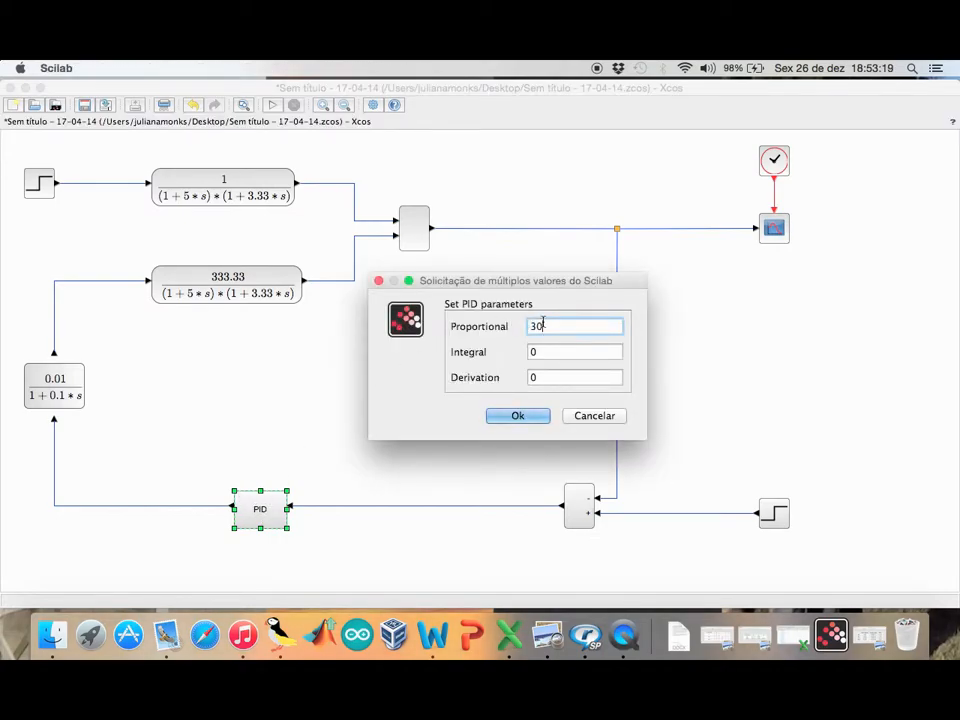
pyautogui.click(530, 423)
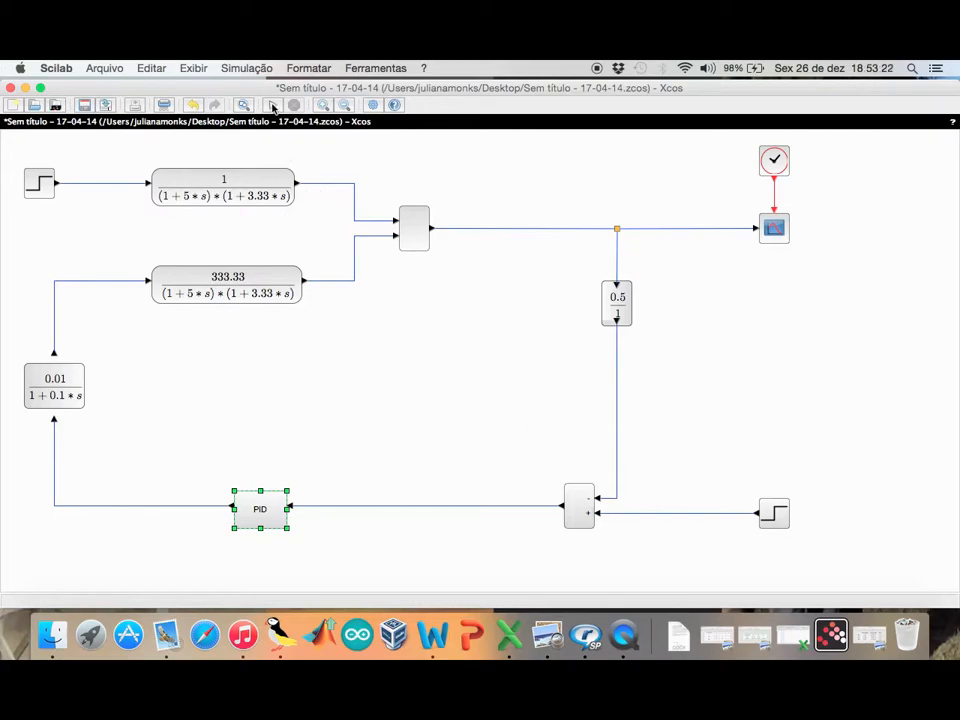
pyautogui.click(273, 105)
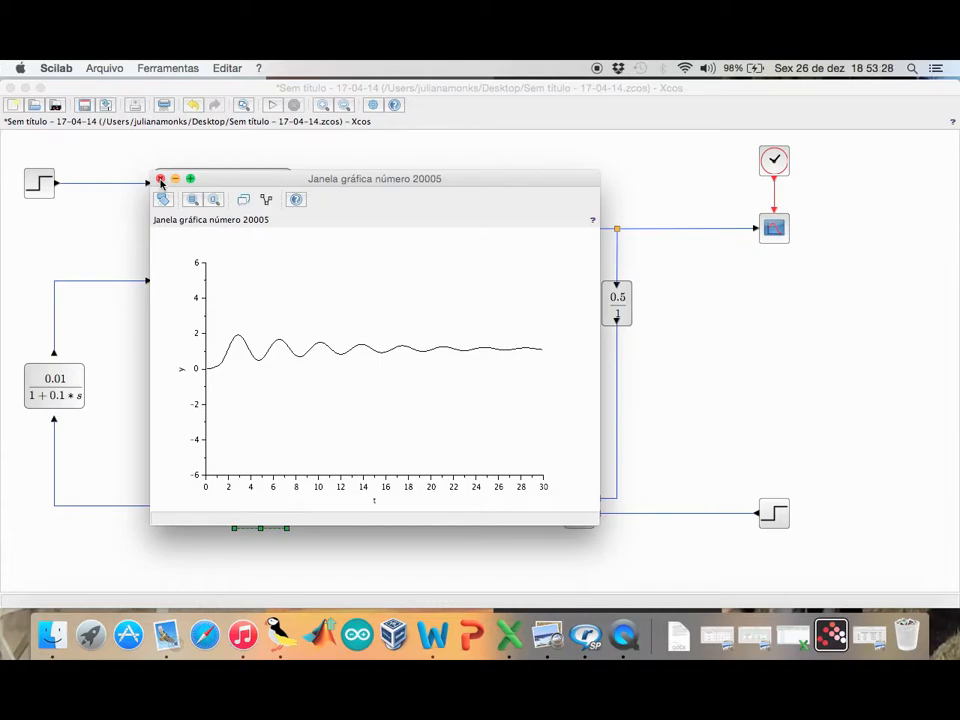
pyautogui.click(160, 179)
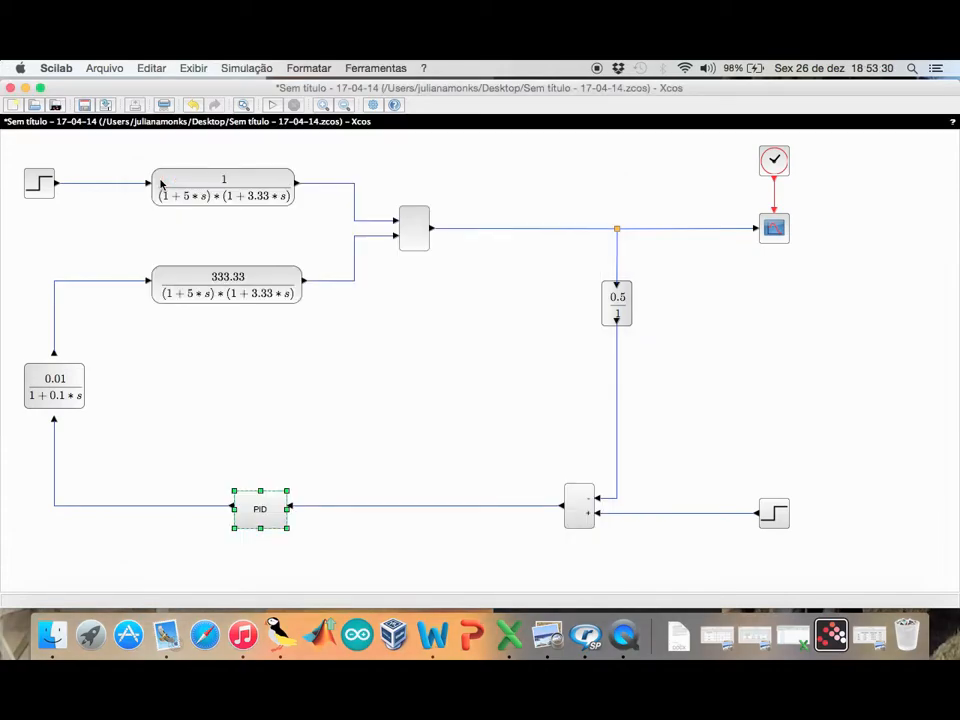
# Set the PID proportional gain to 40, simulate the loop again and close the plot
pyautogui.doubleClick(265, 520)
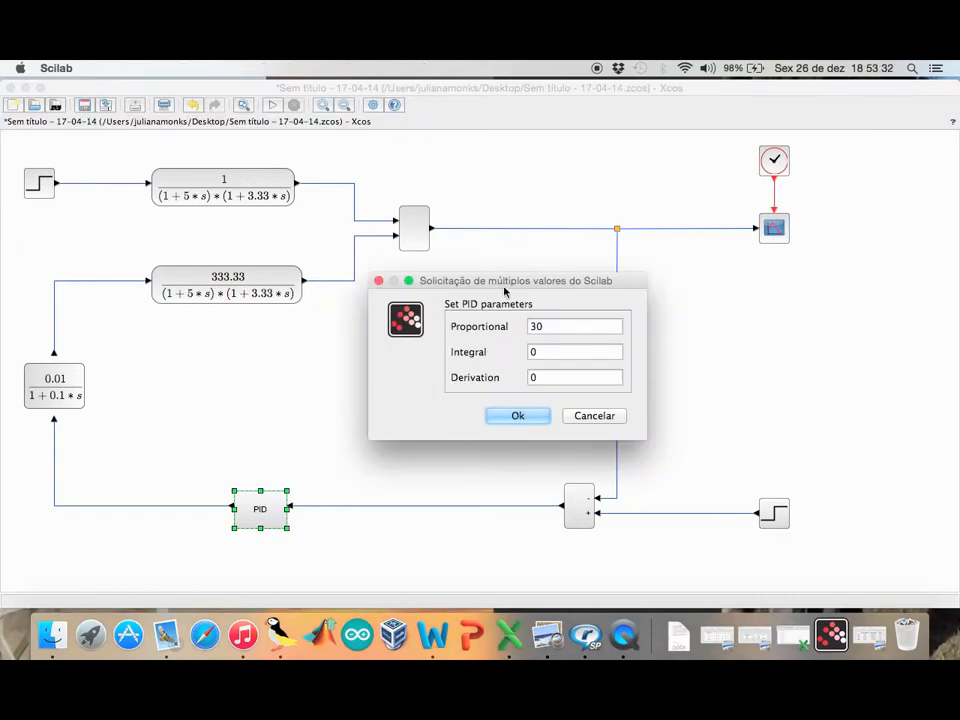
pyautogui.click(535, 325)
pyautogui.press('BackSpace')
pyautogui.write('4')
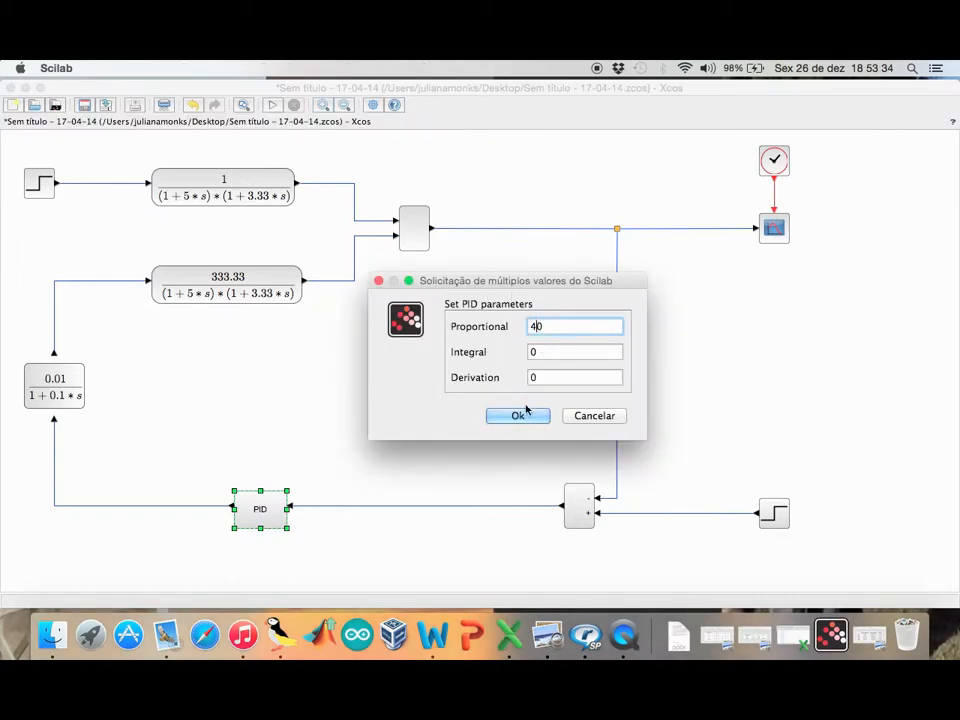
pyautogui.click(520, 415)
pyautogui.click(276, 108)
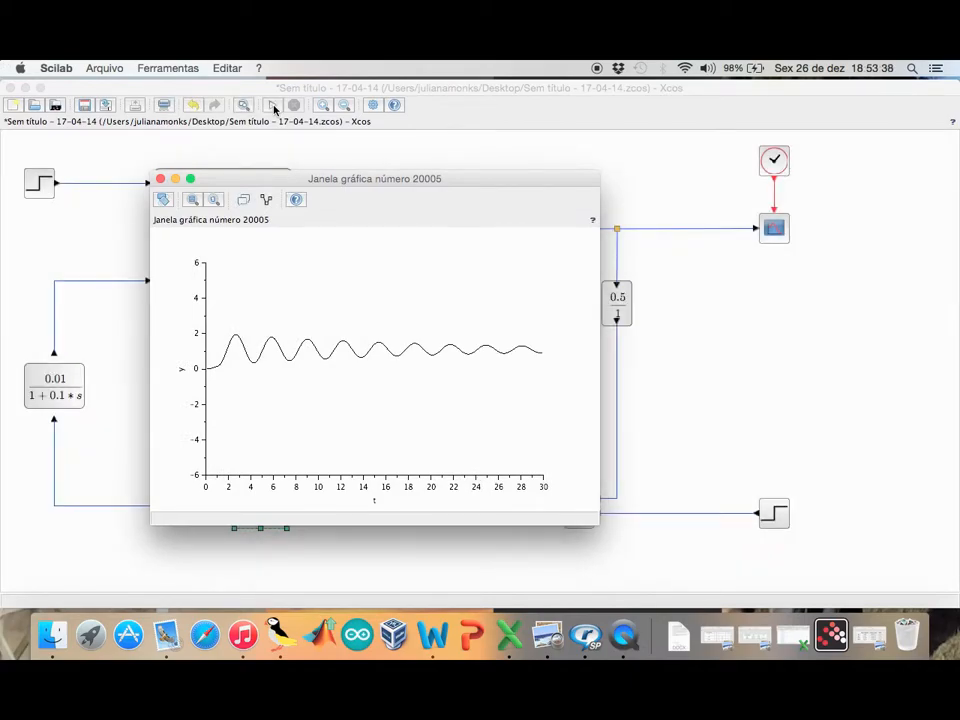
pyautogui.click(160, 179)
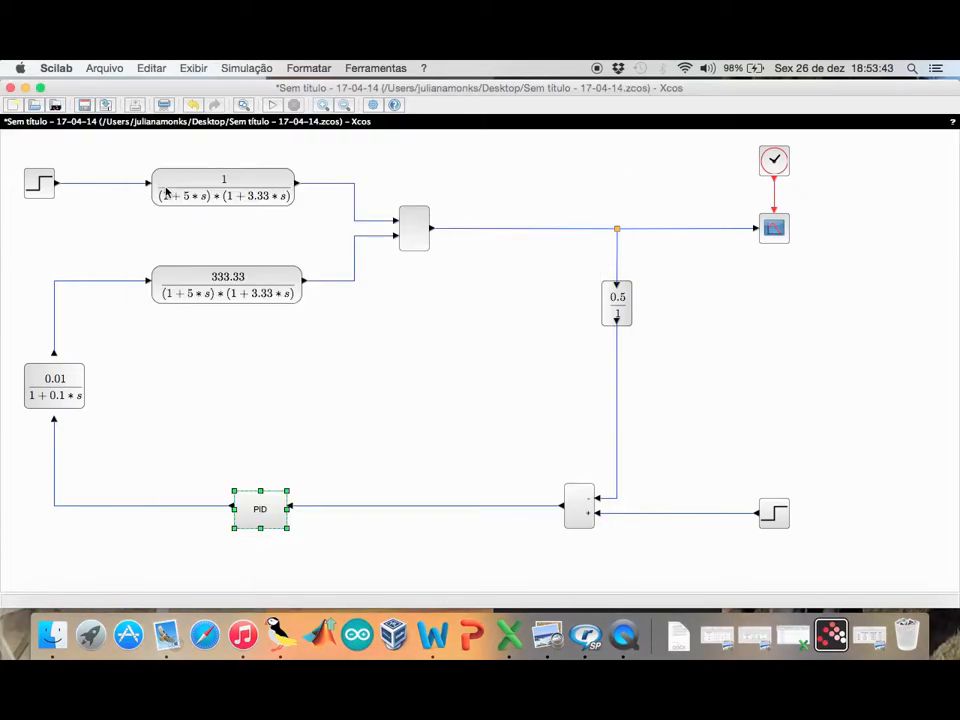
# Raise the PID proportional gain to 50, rerun the simulation and close the plot
pyautogui.doubleClick(266, 506)
pyautogui.click(535, 326)
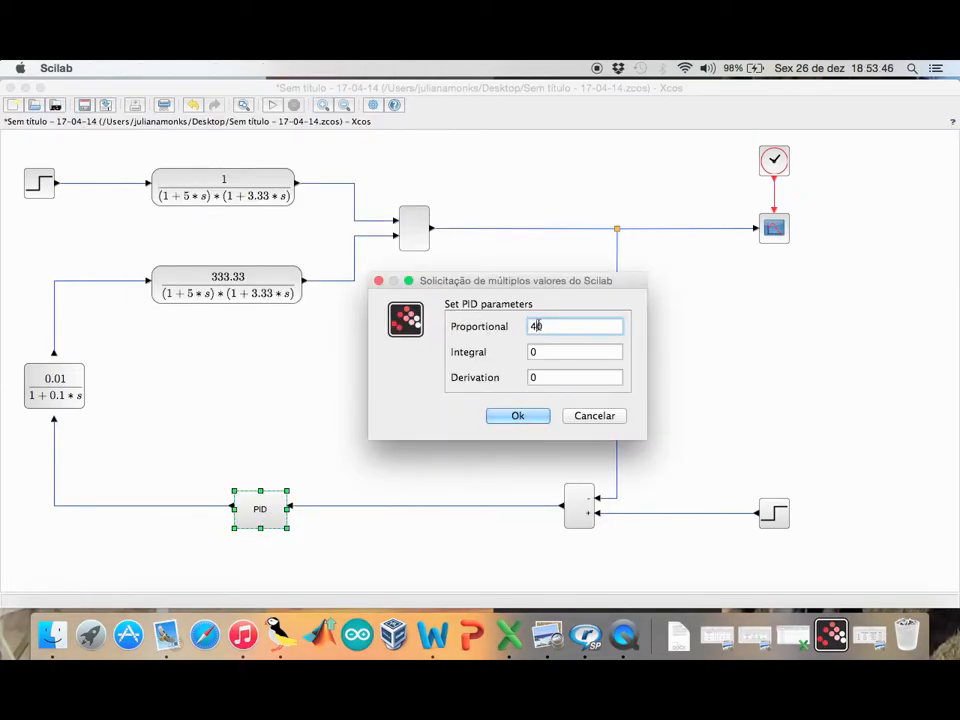
pyautogui.write('5')
pyautogui.click(516, 416)
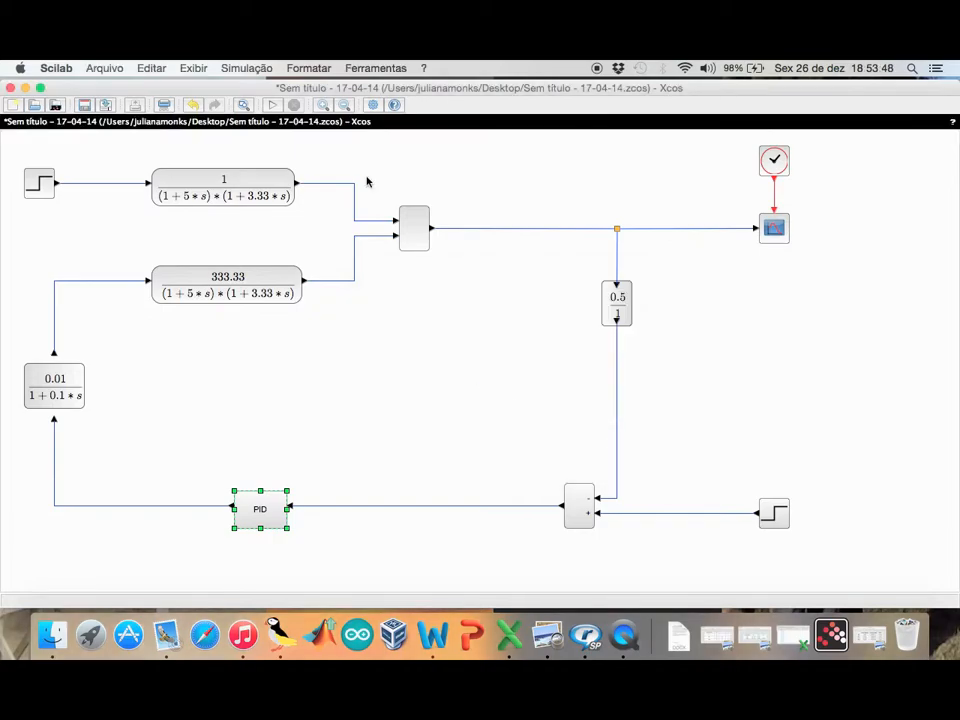
pyautogui.click(273, 106)
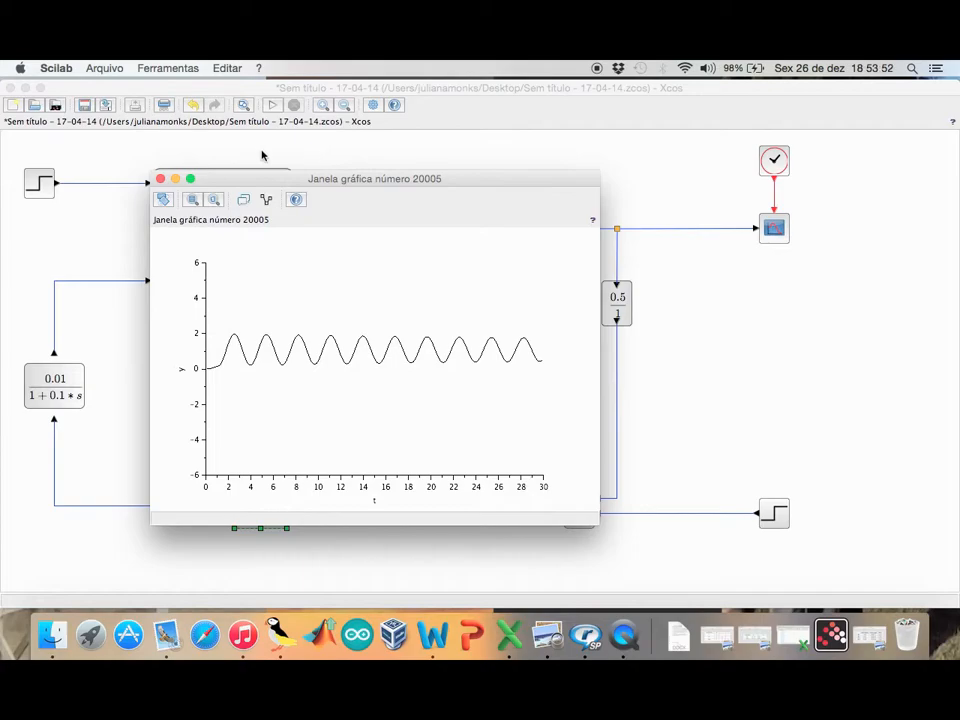
pyautogui.click(160, 179)
# Set the PID proportional gain to 52.5, simulate to check for sustained oscillation and close the plot
pyautogui.doubleClick(261, 518)
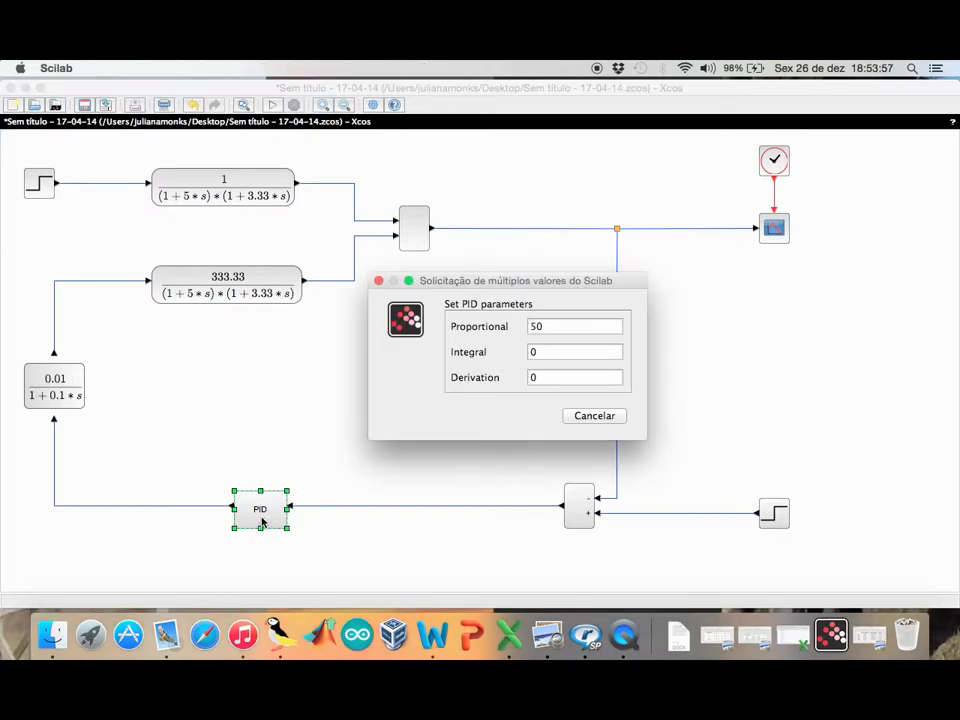
pyautogui.click(541, 328)
pyautogui.press('BackSpace')
pyautogui.write('2.5')
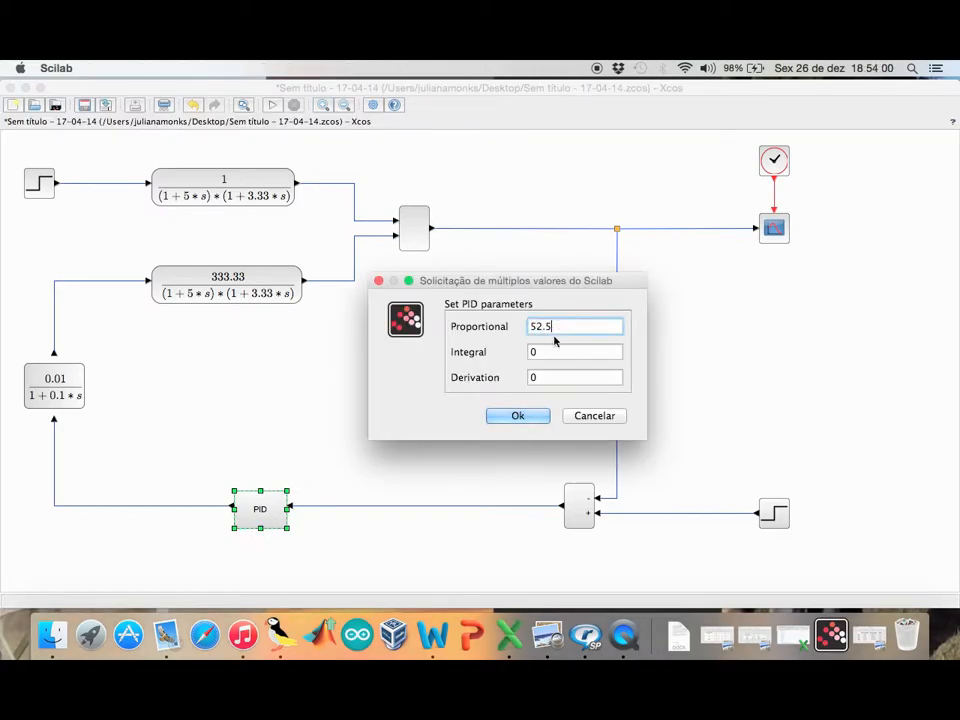
pyautogui.click(517, 416)
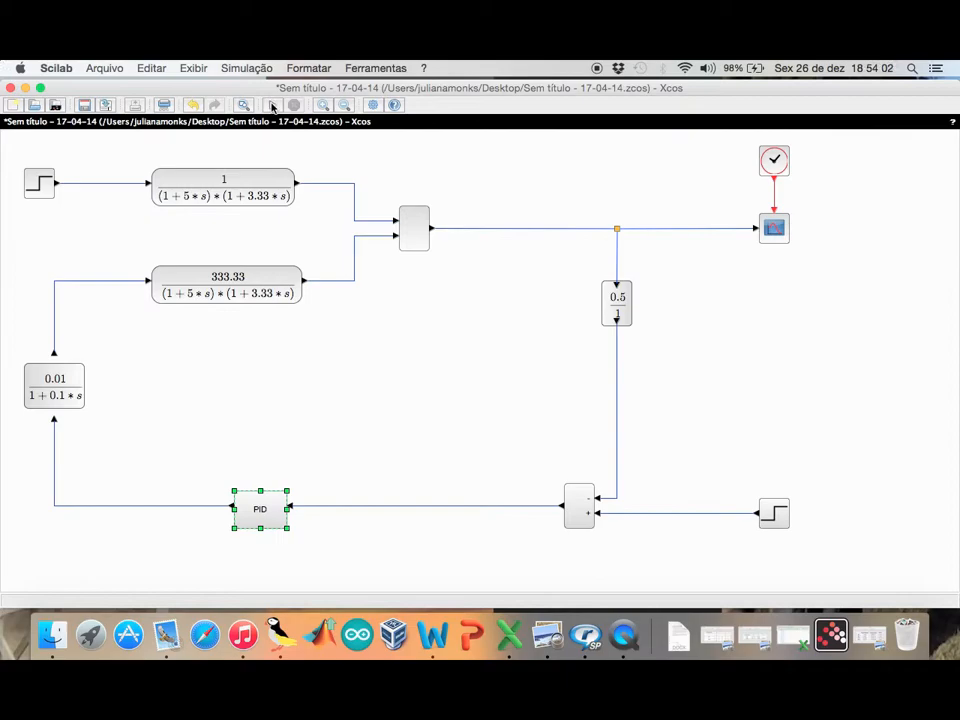
pyautogui.click(272, 106)
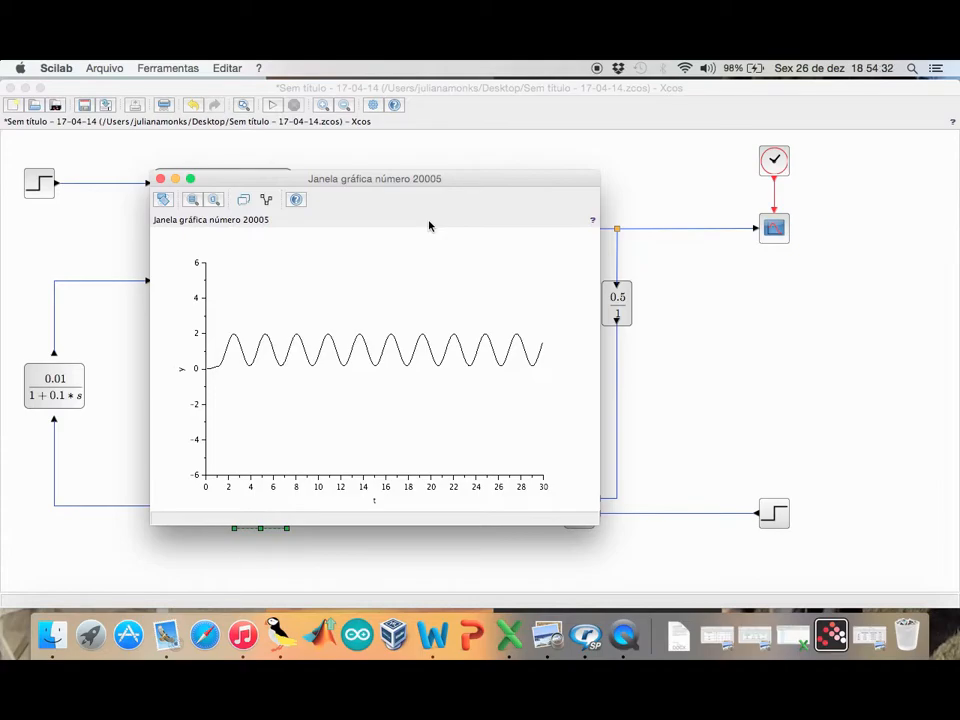
pyautogui.click(160, 179)
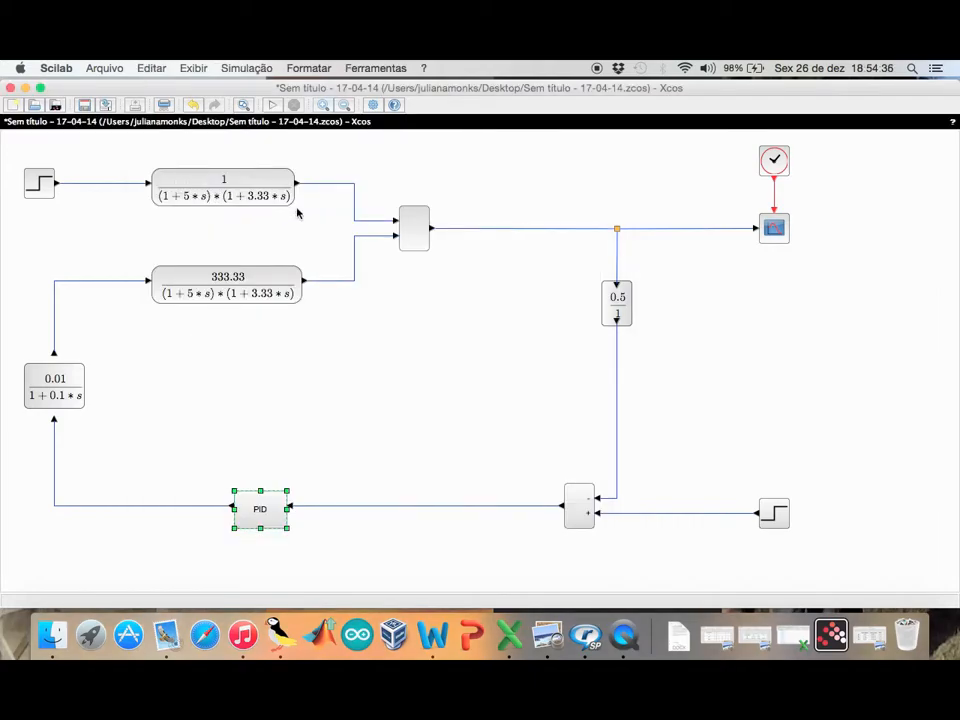
# Display the ZN tuning table alongside the PID parameters and set the proportional gain to 23.86
pyautogui.doubleClick(264, 511)
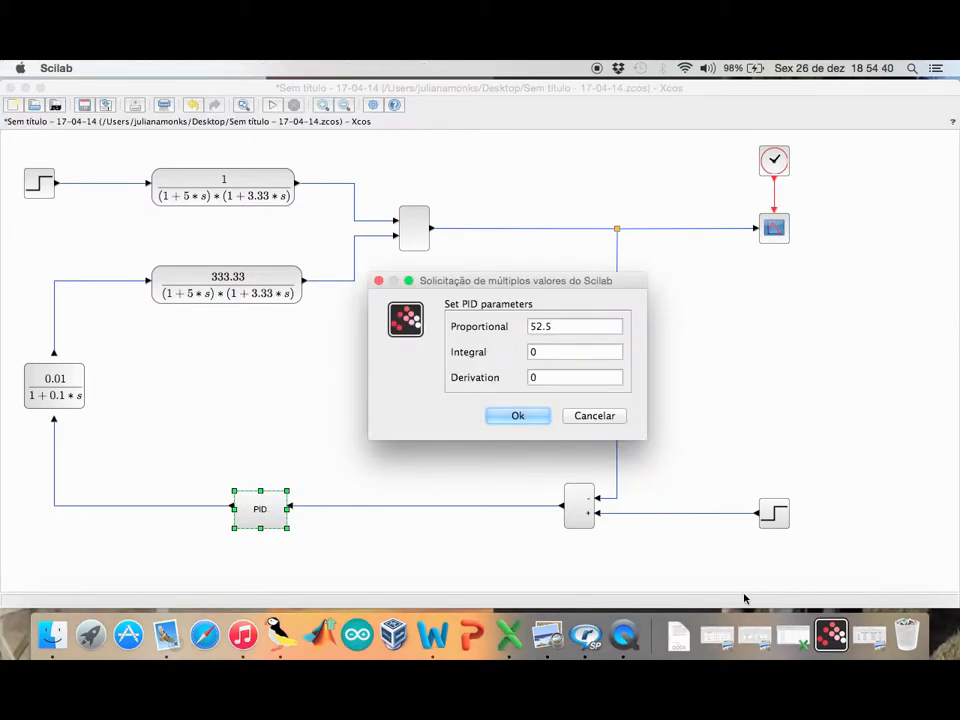
pyautogui.click(720, 637)
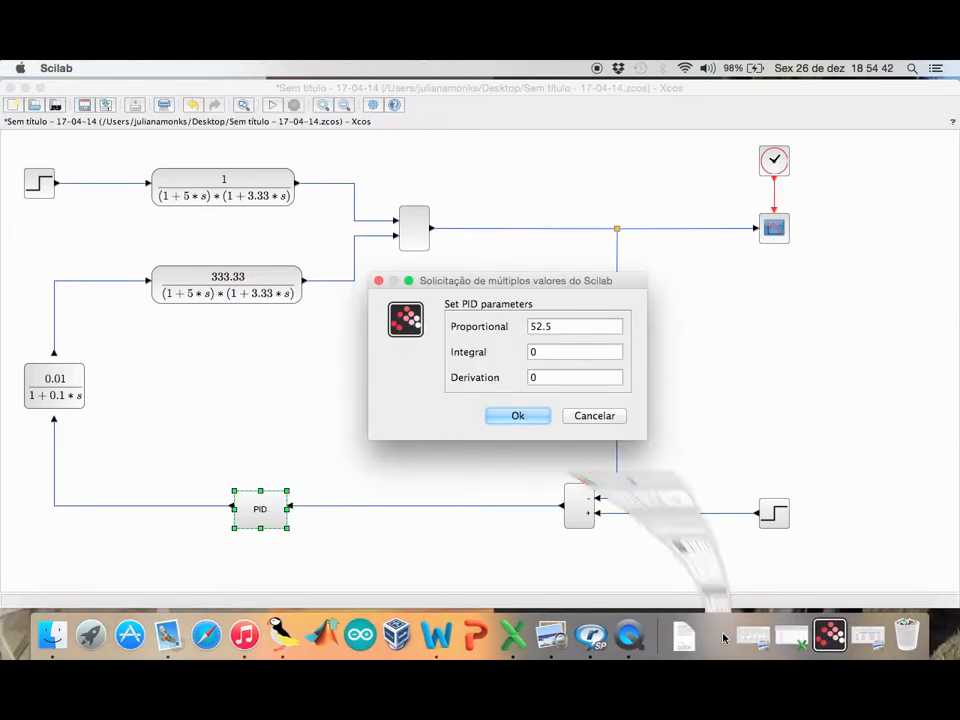
pyautogui.click(569, 327)
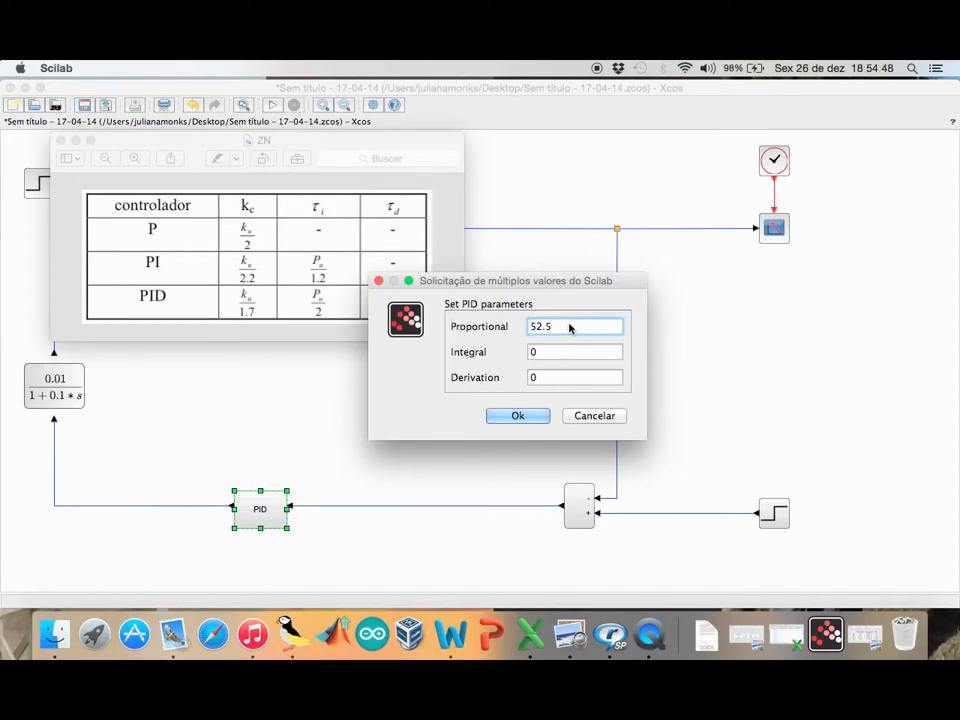
pyautogui.moveTo(527, 288); pyautogui.dragTo(578, 345)
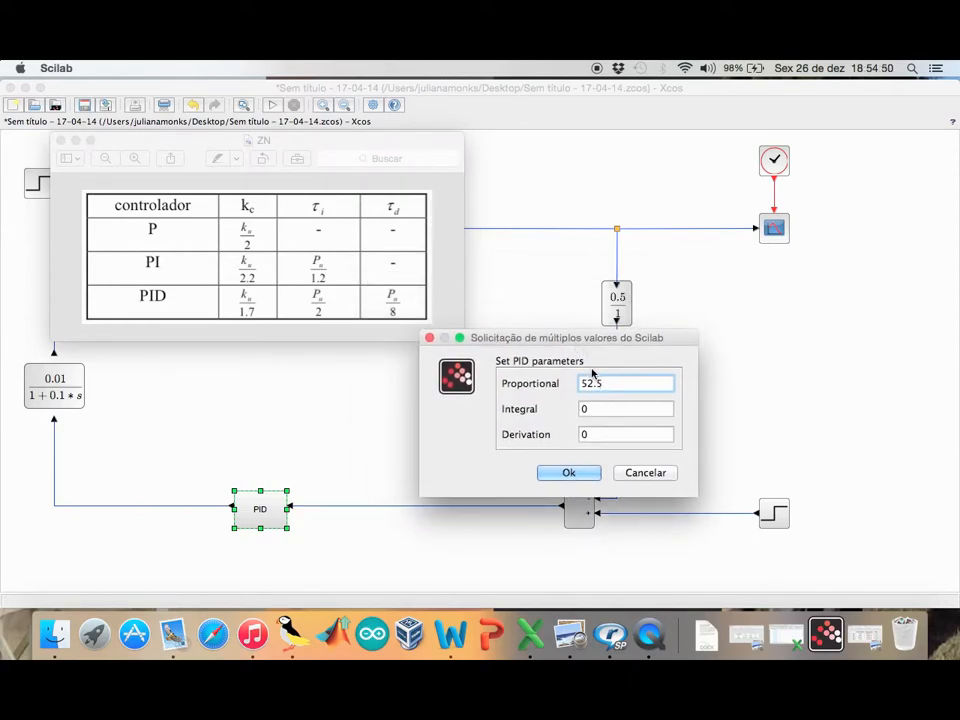
pyautogui.press('BackSpace')
pyautogui.press('BackSpace')
pyautogui.press('BackSpace')
pyautogui.press('BackSpace')
pyautogui.write('23.86')
# Enter the PID block's integral term using the PI row of the ZN table and run the simulation
pyautogui.click(604, 407)
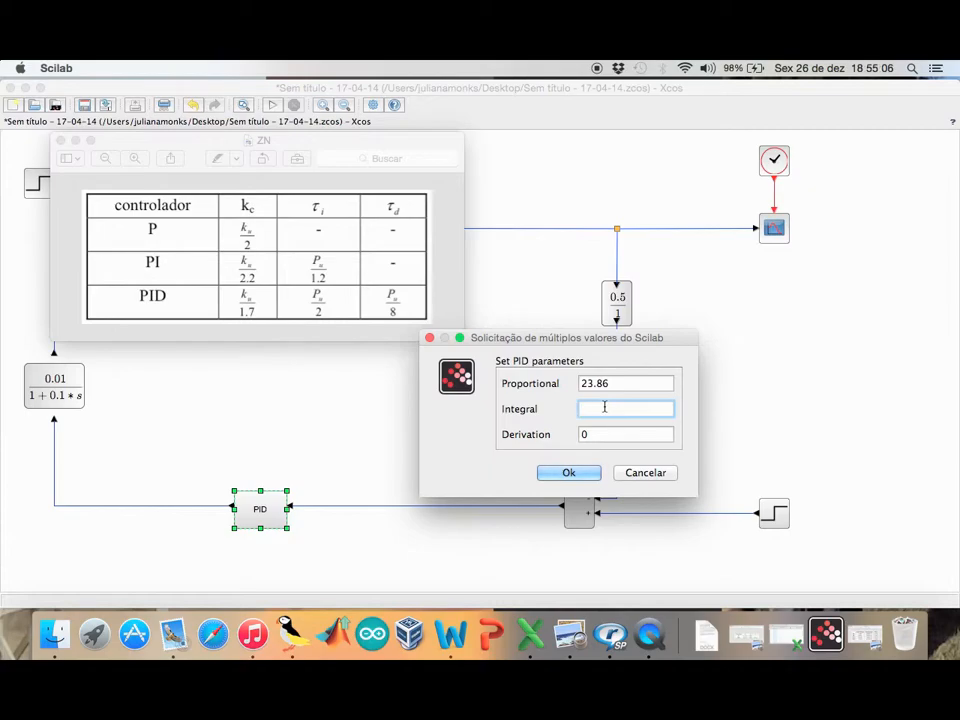
pyautogui.write('2')
pyautogui.write('42')
pyautogui.click(570, 472)
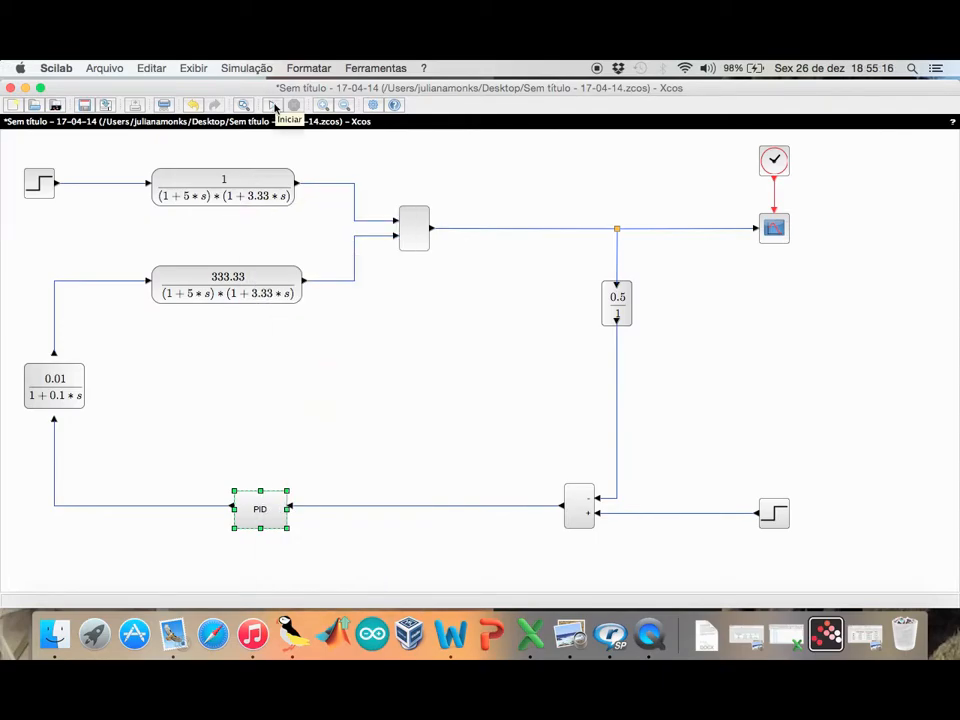
pyautogui.click(275, 106)
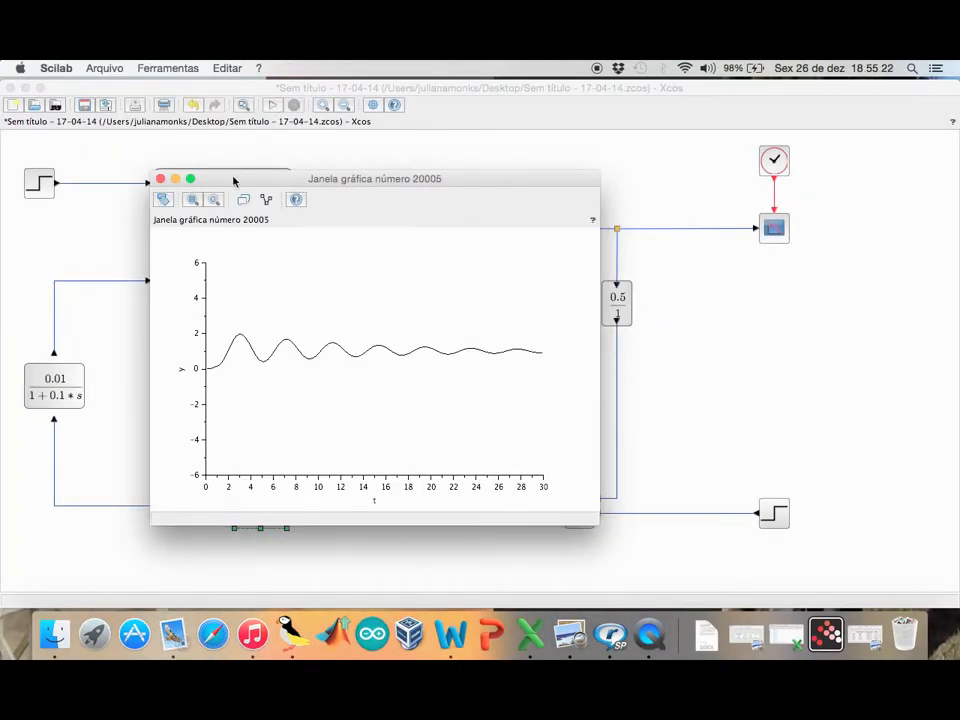
# Close the plot, display the TL tuning table, and set the PID proportional gain to 16.41
pyautogui.click(160, 179)
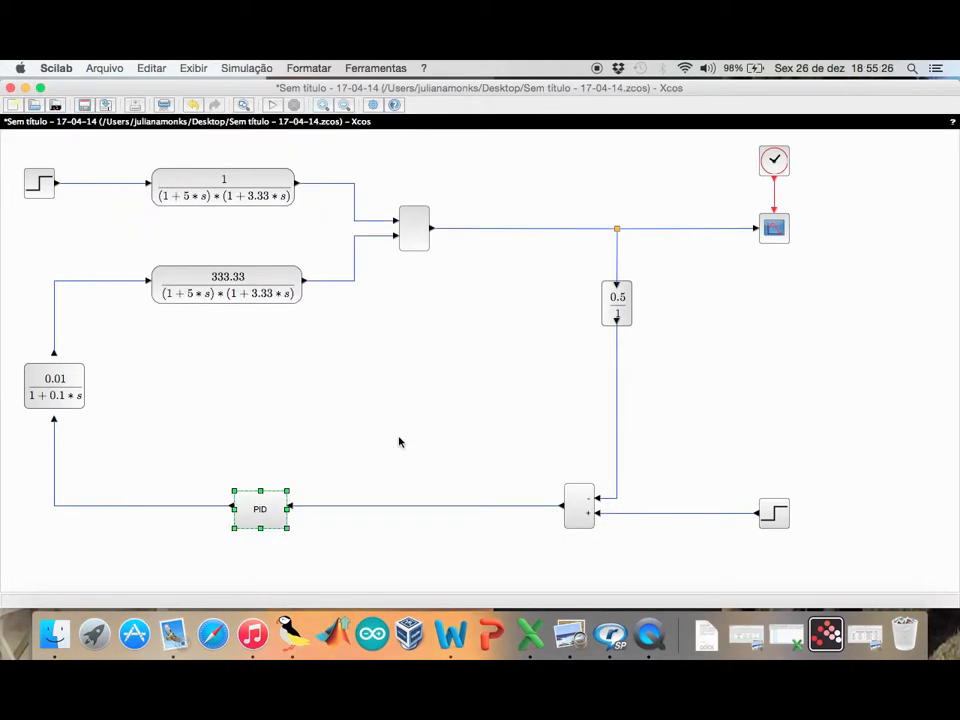
pyautogui.click(764, 634)
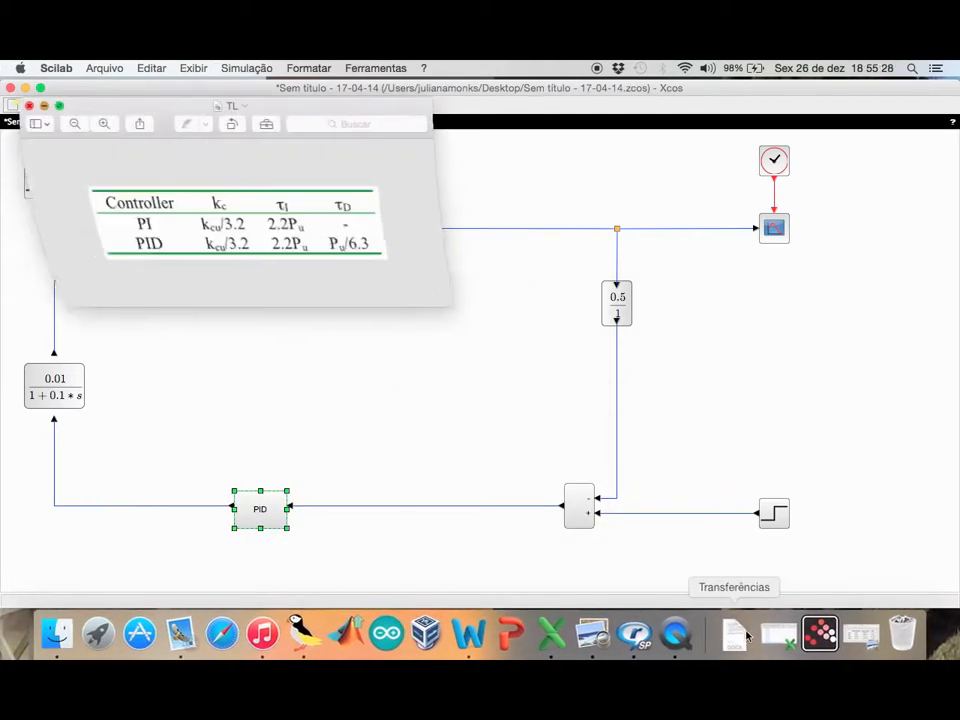
pyautogui.click(276, 521)
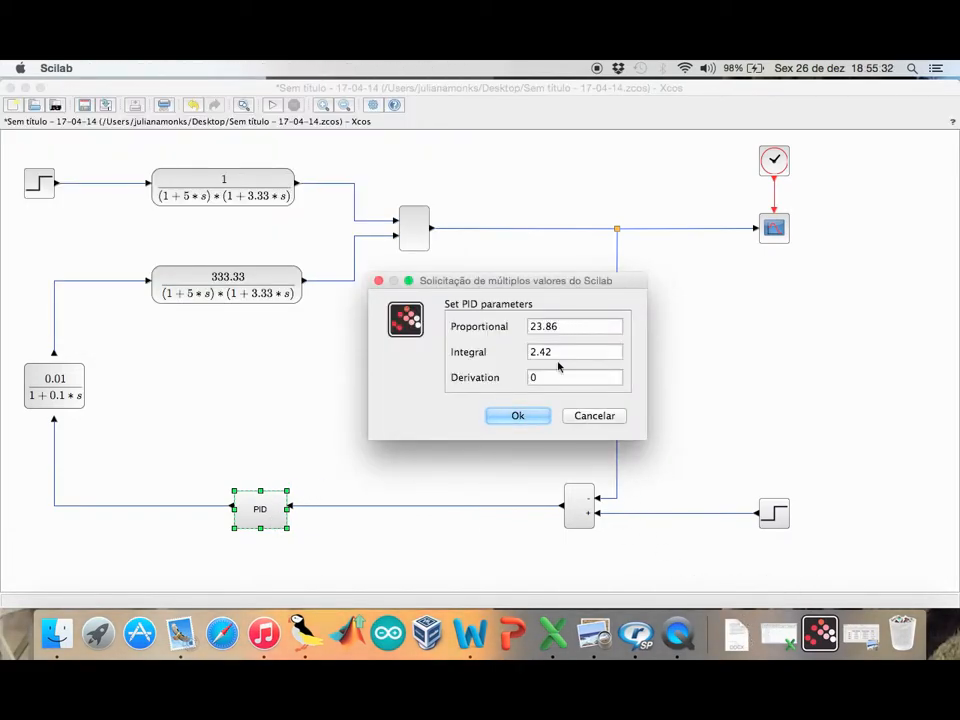
pyautogui.click(566, 327)
pyautogui.press('BackSpace')
pyautogui.press('BackSpace')
pyautogui.press('BackSpace')
pyautogui.press('BackSpace')
pyautogui.press('BackSpace')
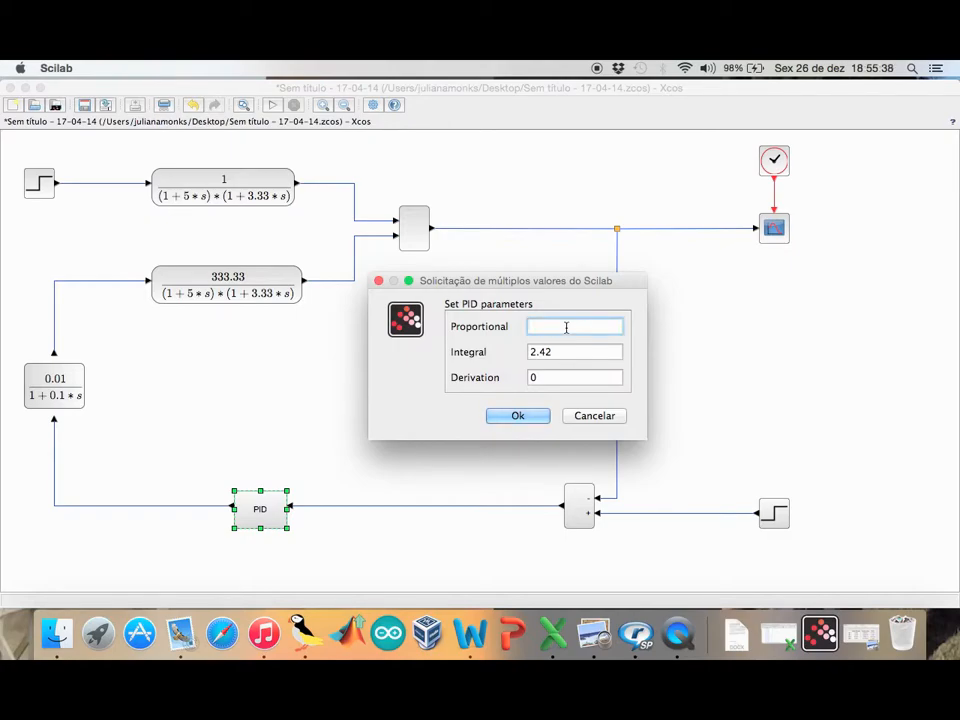
pyautogui.write('16.41')
# Set the PID integral term to 6.38, run the simulation to check the response and close the plot
pyautogui.click(565, 351)
pyautogui.press('BackSpace')
pyautogui.press('BackSpace')
pyautogui.press('BackSpace')
pyautogui.press('BackSpace')
pyautogui.write('6.38')
pyautogui.click(536, 416)
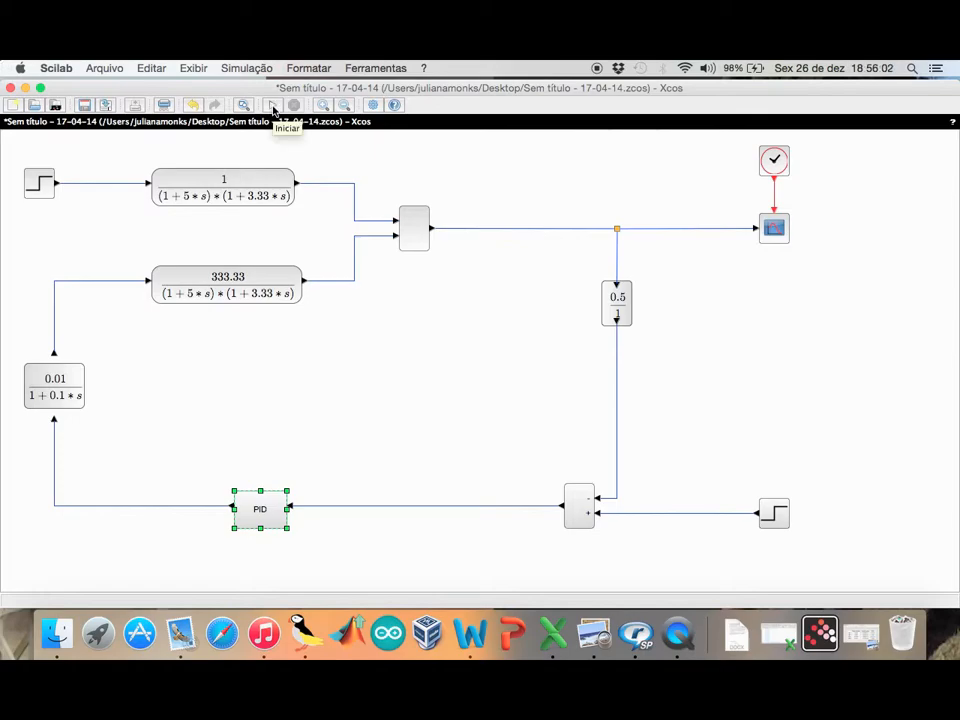
pyautogui.click(273, 107)
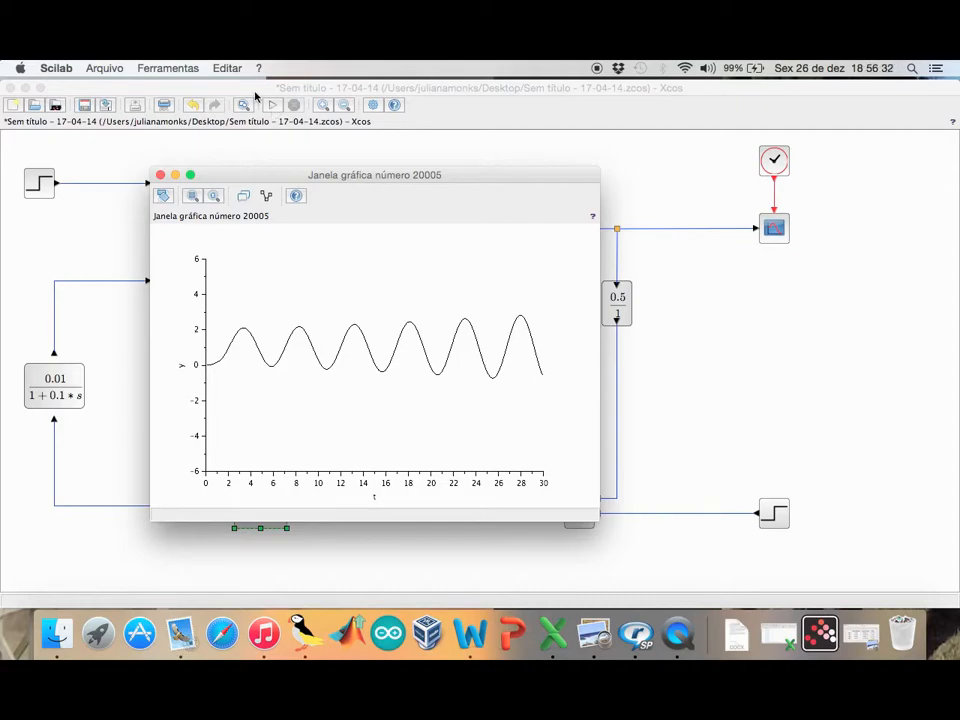
pyautogui.click(161, 176)
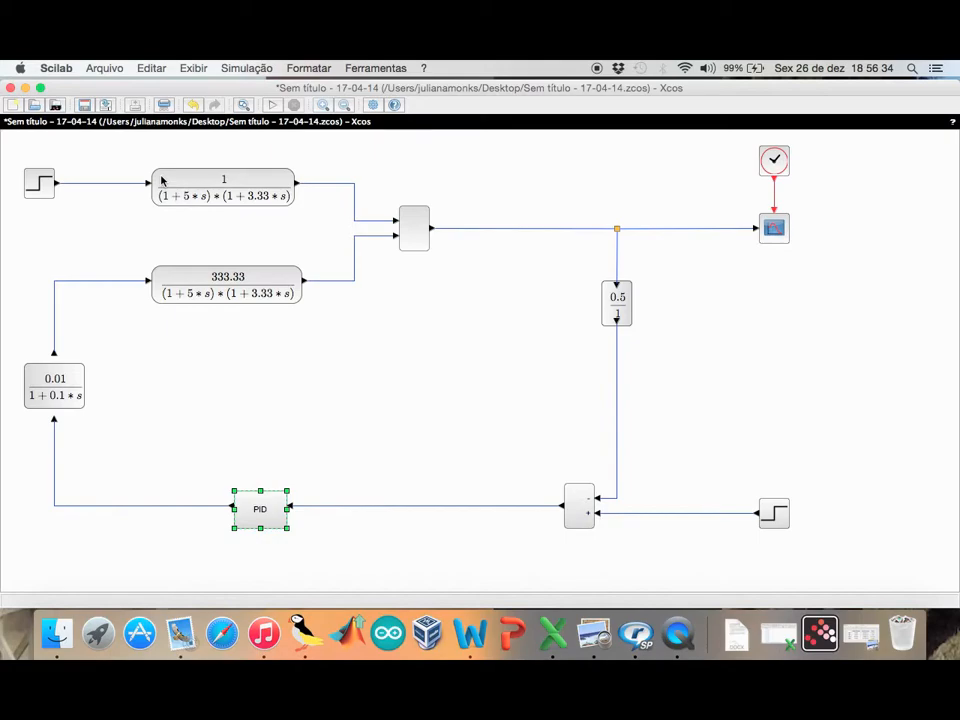
# Reopen the PID block's parameters and set the proportional gain to 20.14
pyautogui.click(295, 408)
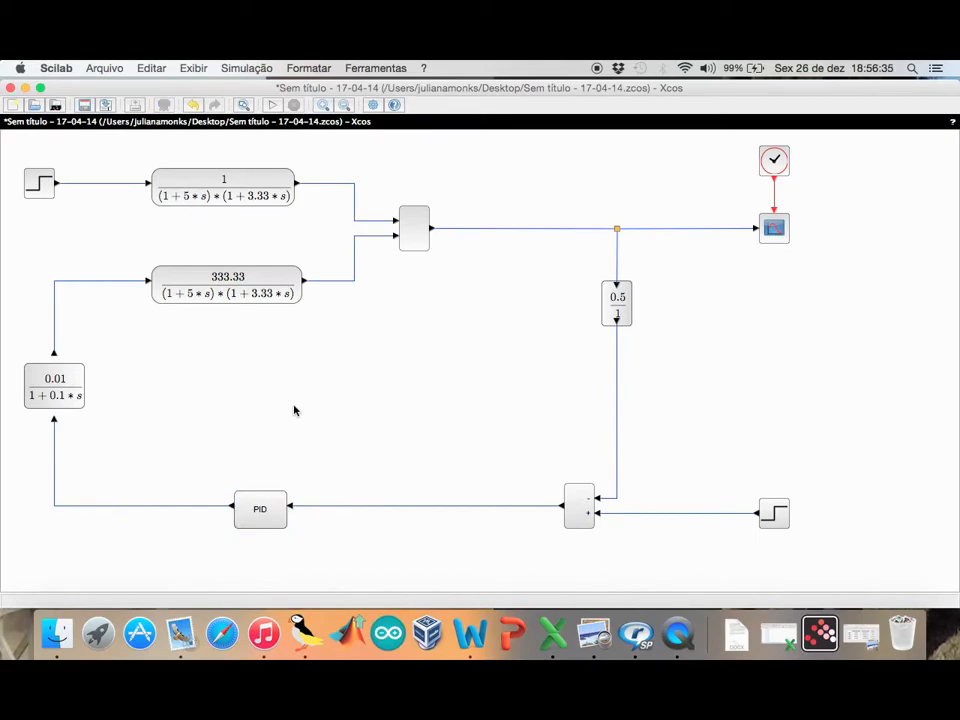
pyautogui.doubleClick(259, 511)
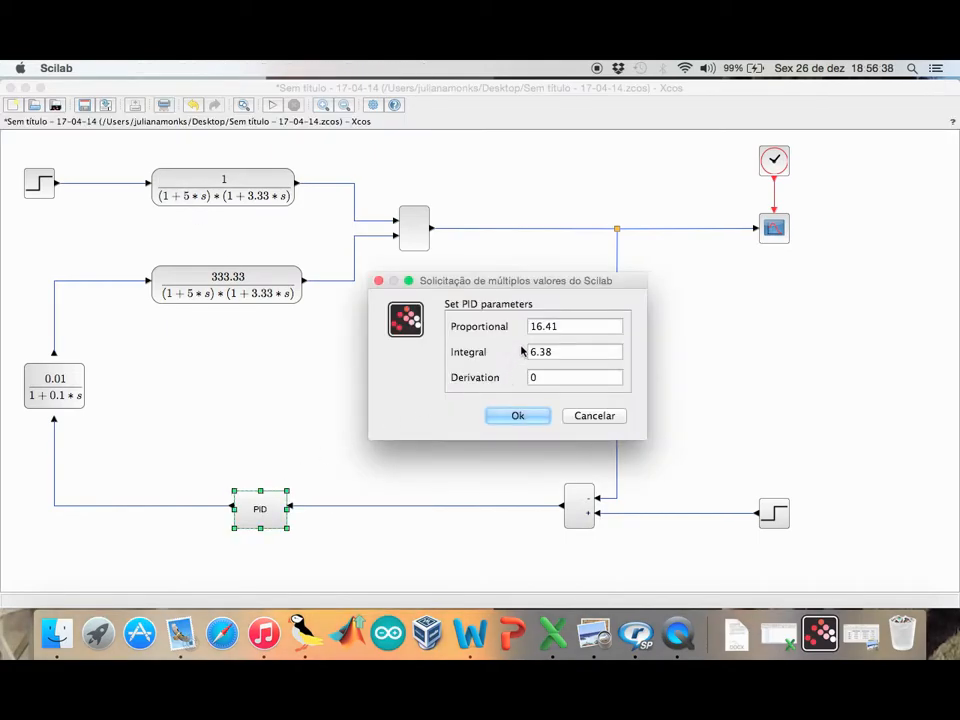
pyautogui.click(566, 325)
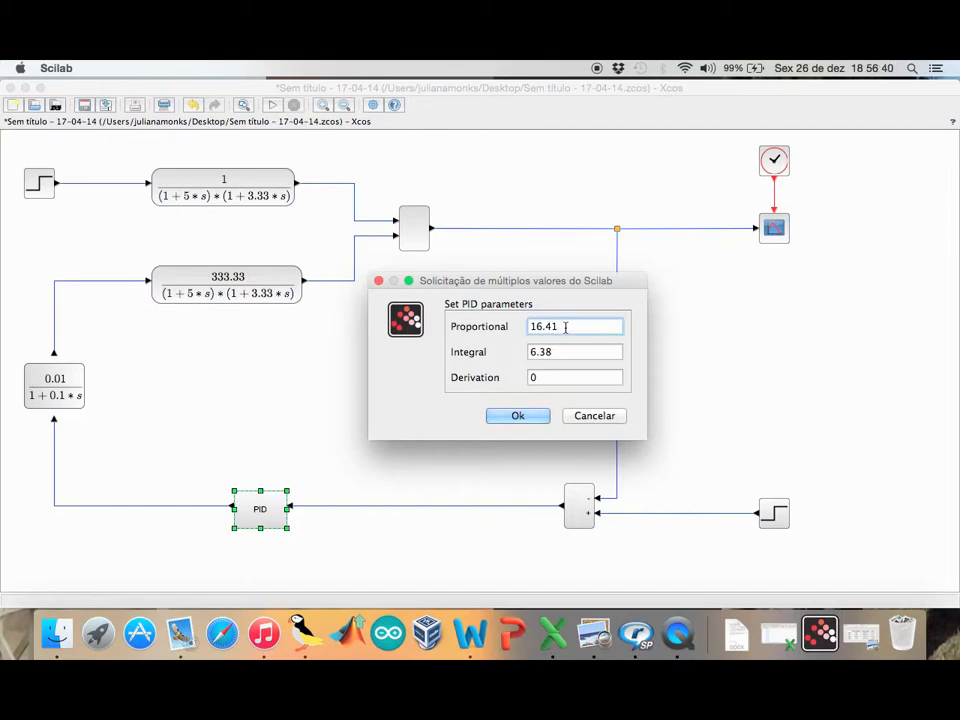
pyautogui.press('BackSpace')
pyautogui.press('BackSpace')
pyautogui.press('BackSpace')
pyautogui.press('BackSpace')
pyautogui.press('BackSpace')
pyautogui.write('20.14')
# Set the PID integral term to 2.42, rerun the simulation and close the plot
pyautogui.click(567, 351)
pyautogui.press('BackSpace')
pyautogui.press('BackSpace')
pyautogui.press('BackSpace')
pyautogui.press('BackSpace')
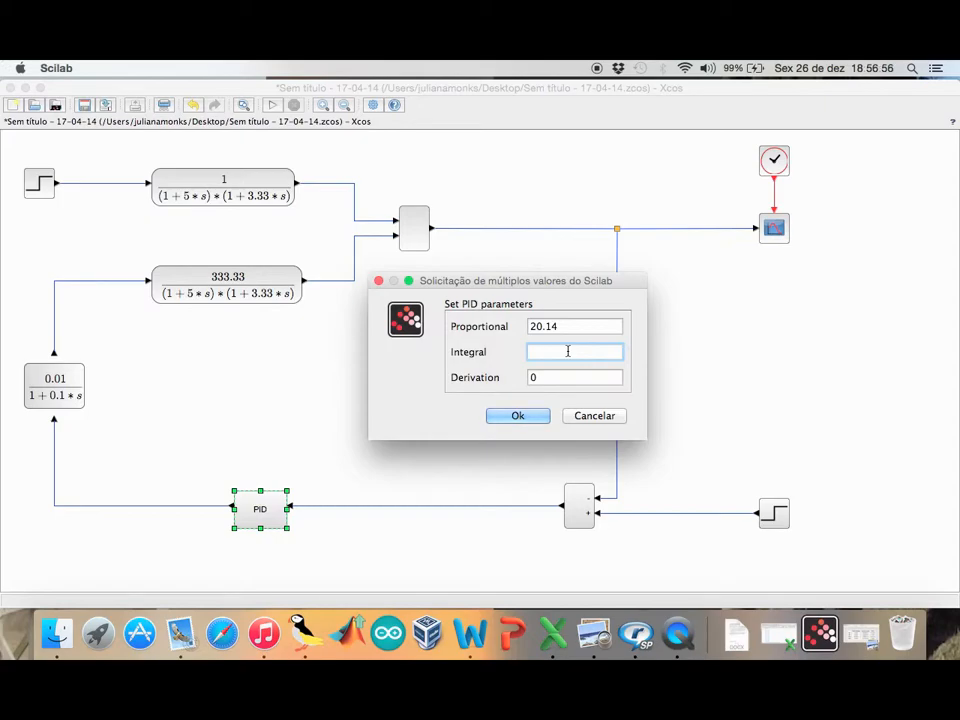
pyautogui.write('2.42')
pyautogui.click(538, 415)
pyautogui.click(274, 104)
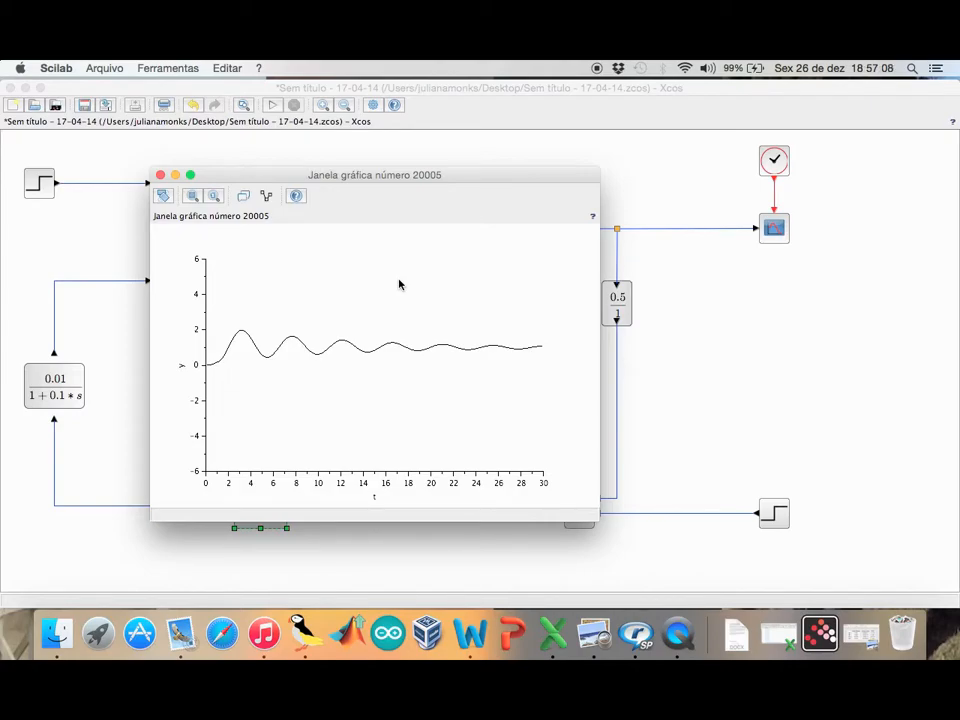
pyautogui.click(160, 175)
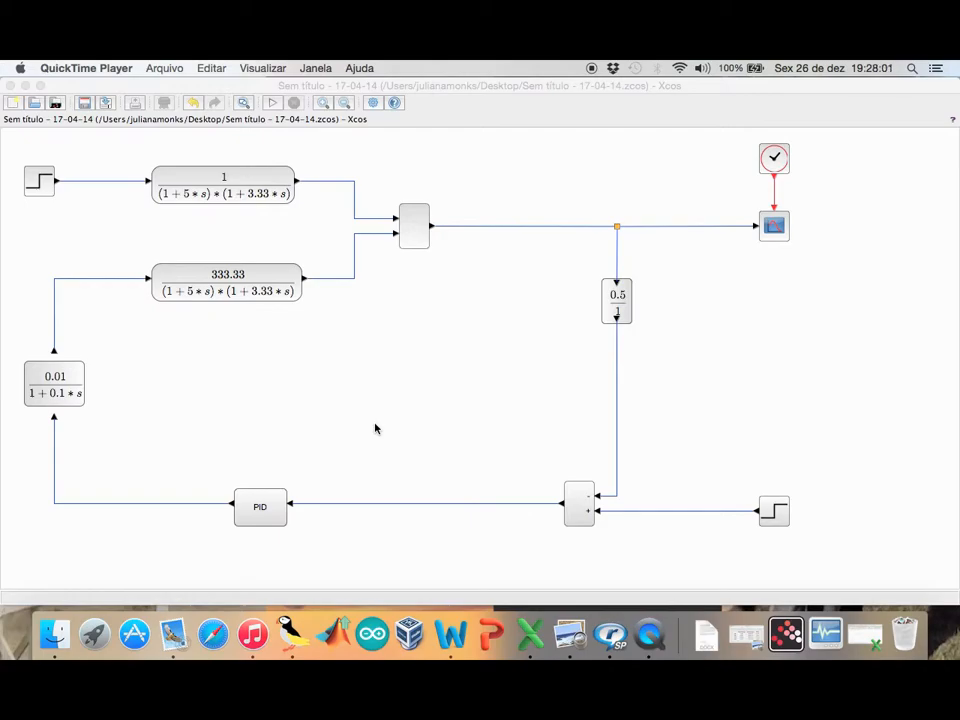
# Place an ABS_VALUE block from the mathematical operations palette just below the error summation block
pyautogui.click(826, 633)
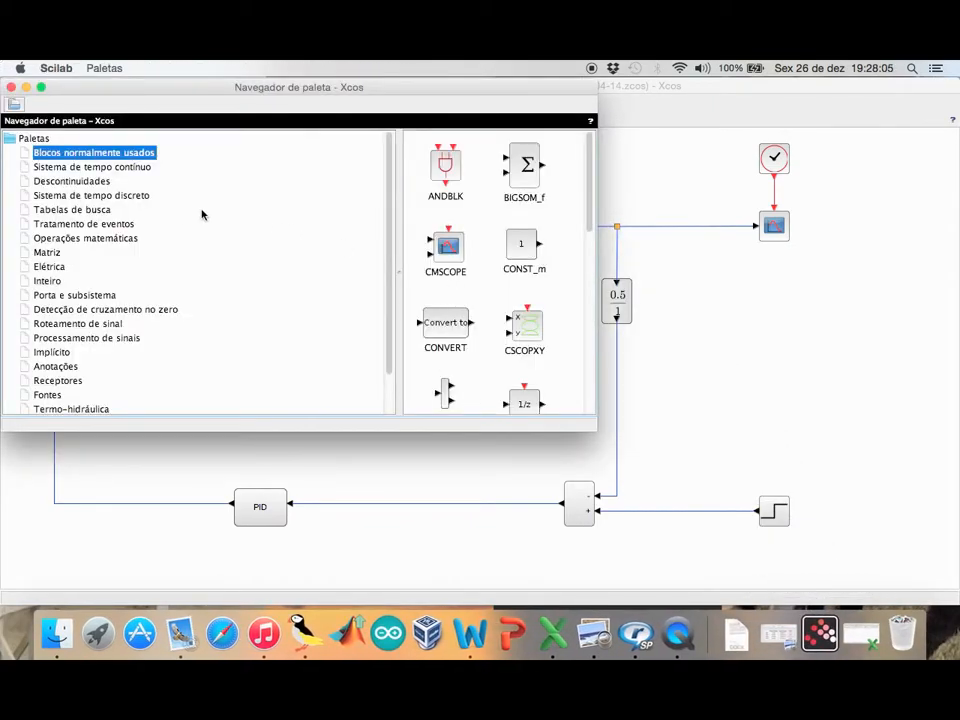
pyautogui.click(112, 239)
pyautogui.moveTo(444, 167); pyautogui.dragTo(558, 558)
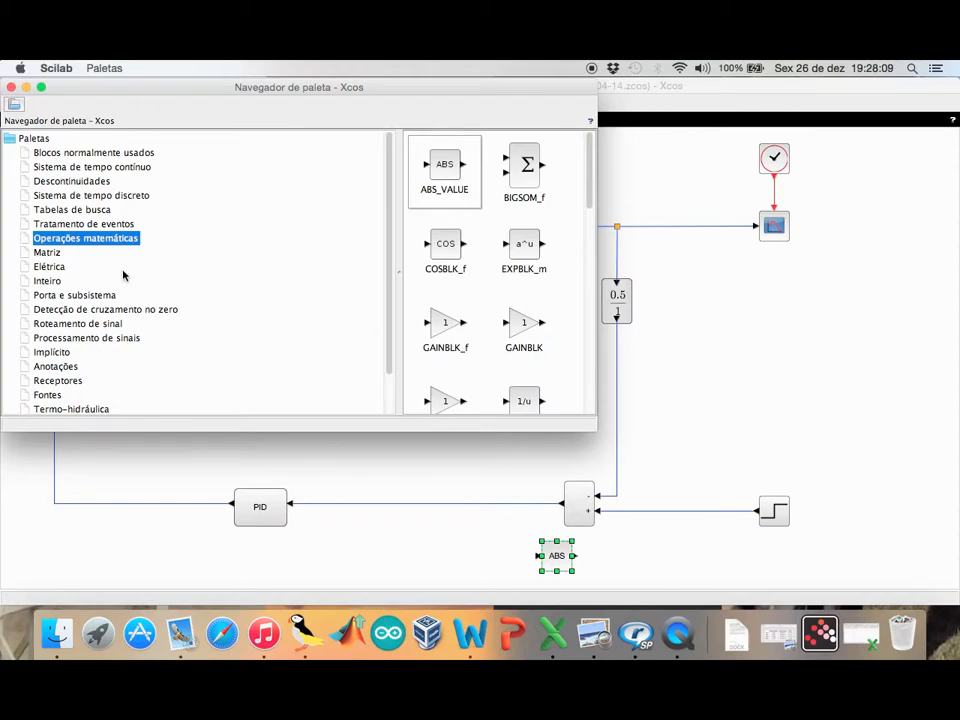
# Place a TOWS_c to-workspace block from the sinks palette below the reference step block
pyautogui.click(75, 381)
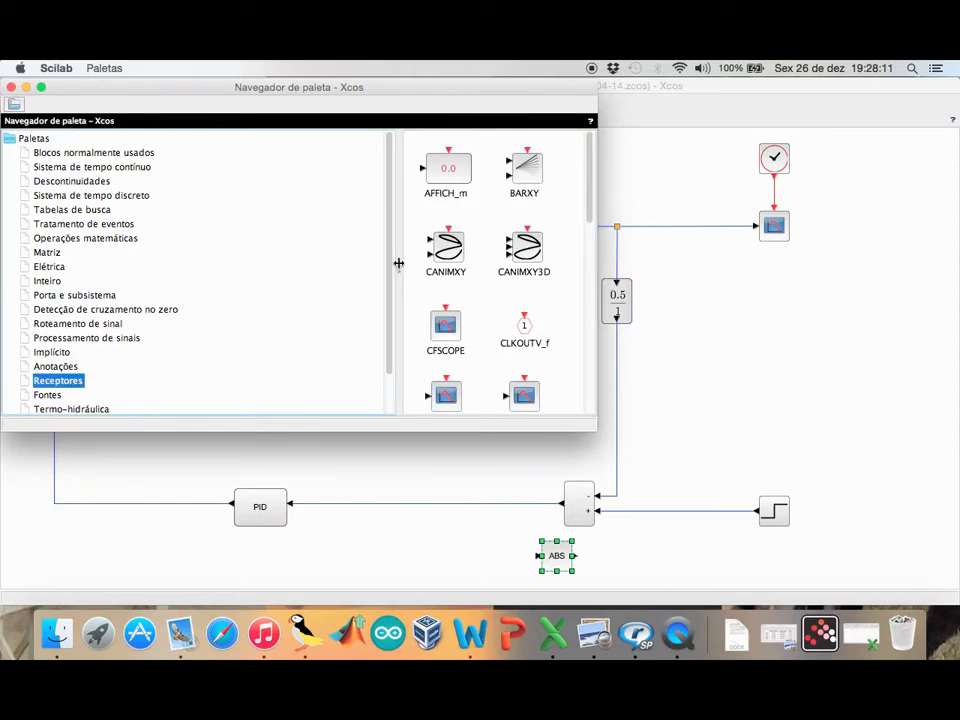
pyautogui.scroll(-3, 496, 293)
pyautogui.scroll(-5, 496, 293)
pyautogui.moveTo(522, 215); pyautogui.dragTo(861, 561)
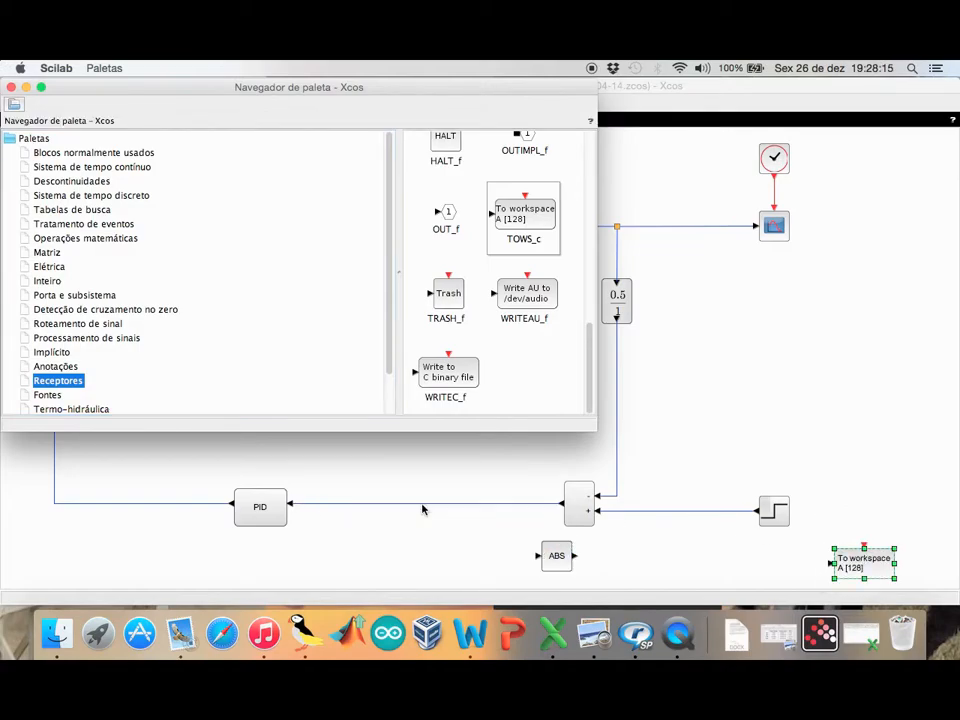
# Wire the error signal through the ABS block to the to-workspace block and link the clock to its event input
pyautogui.click(422, 509)
pyautogui.moveTo(424, 507); pyautogui.dragTo(830, 564)
pyautogui.moveTo(776, 193); pyautogui.dragTo(864, 547)
# Set the to-workspace block's Scilab variable name to saida
pyautogui.doubleClick(862, 560)
pyautogui.click(587, 352)
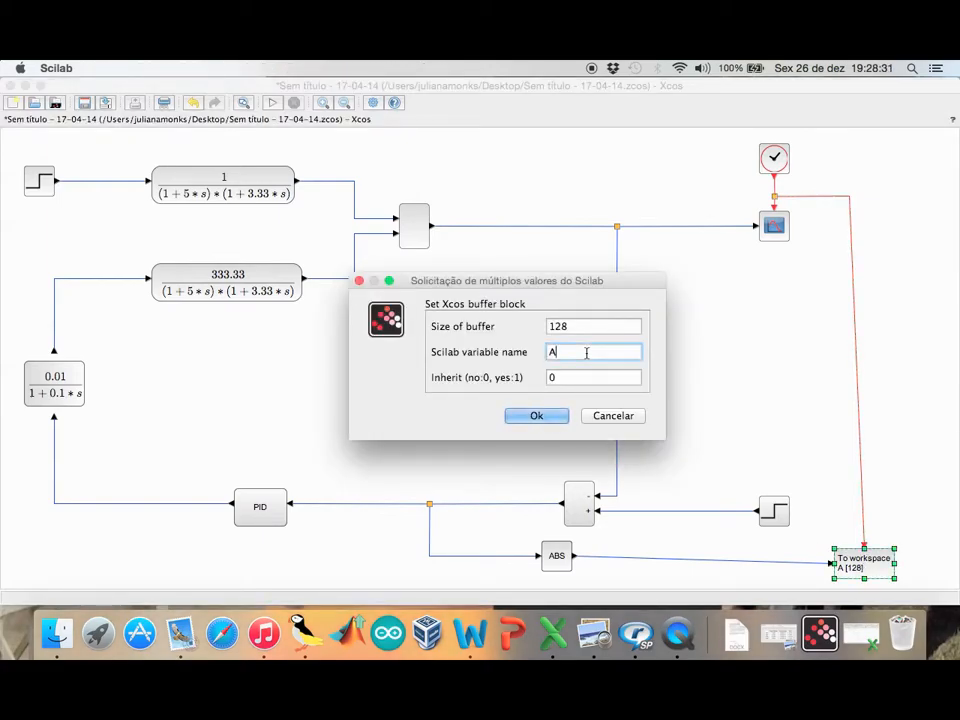
pyautogui.press('BackSpace')
pyautogui.write('saida')
pyautogui.press('Return')
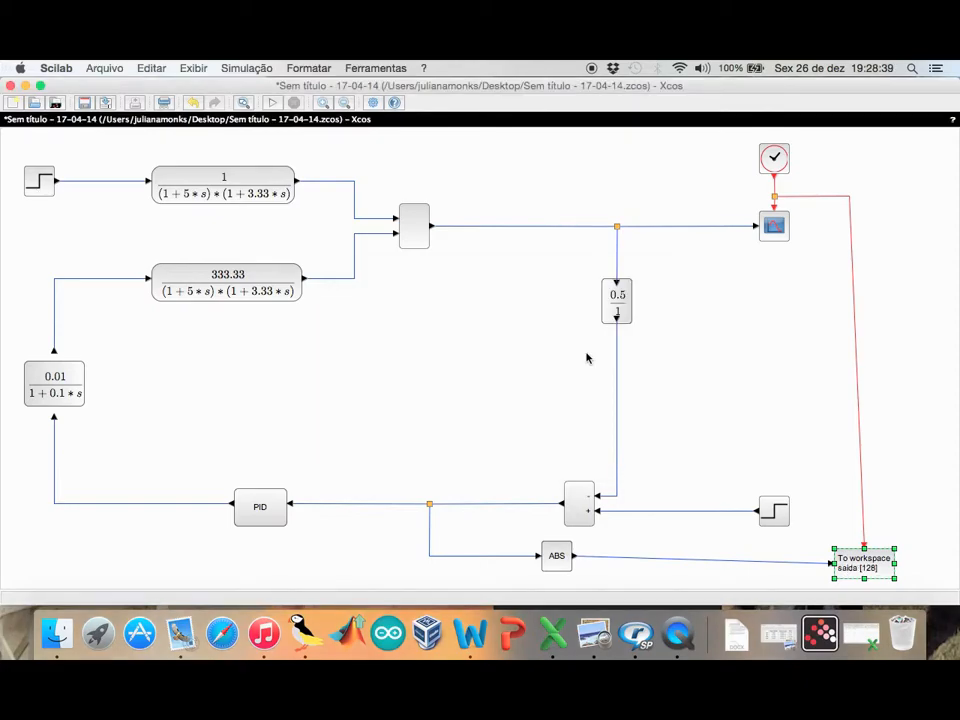
# Check the PID parameters, run the simulation to export the absolute error and close the plot
pyautogui.doubleClick(262, 508)
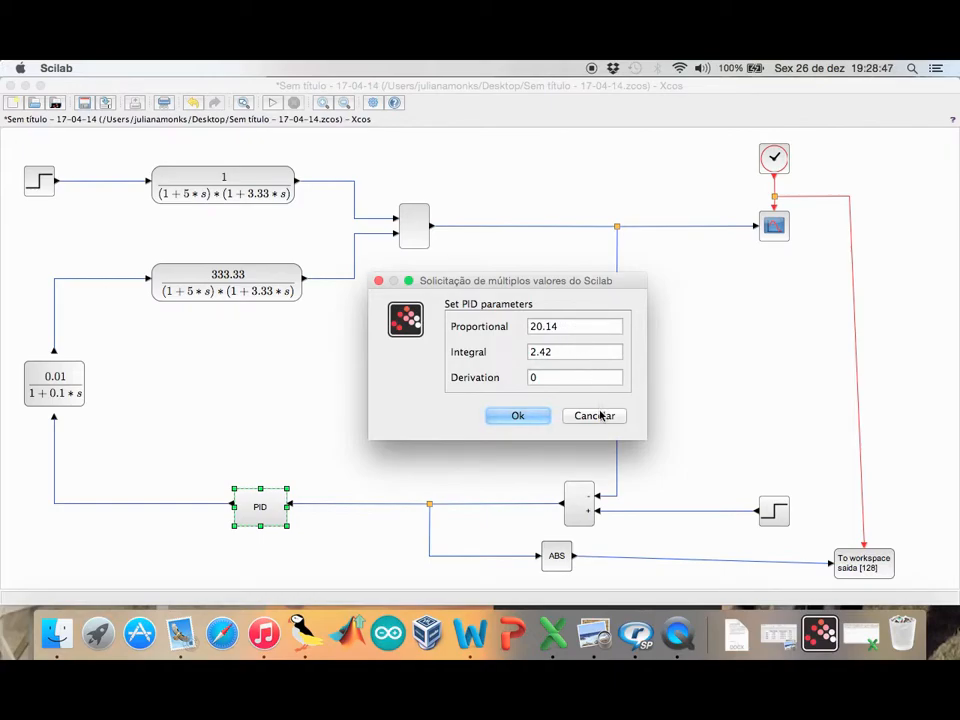
pyautogui.click(537, 416)
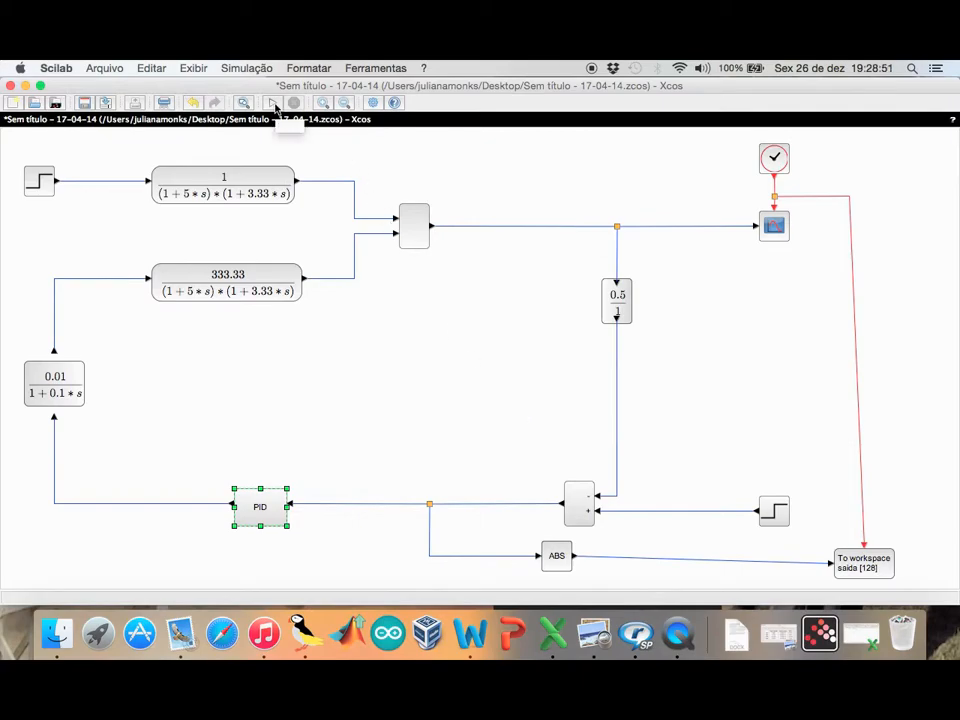
pyautogui.click(275, 104)
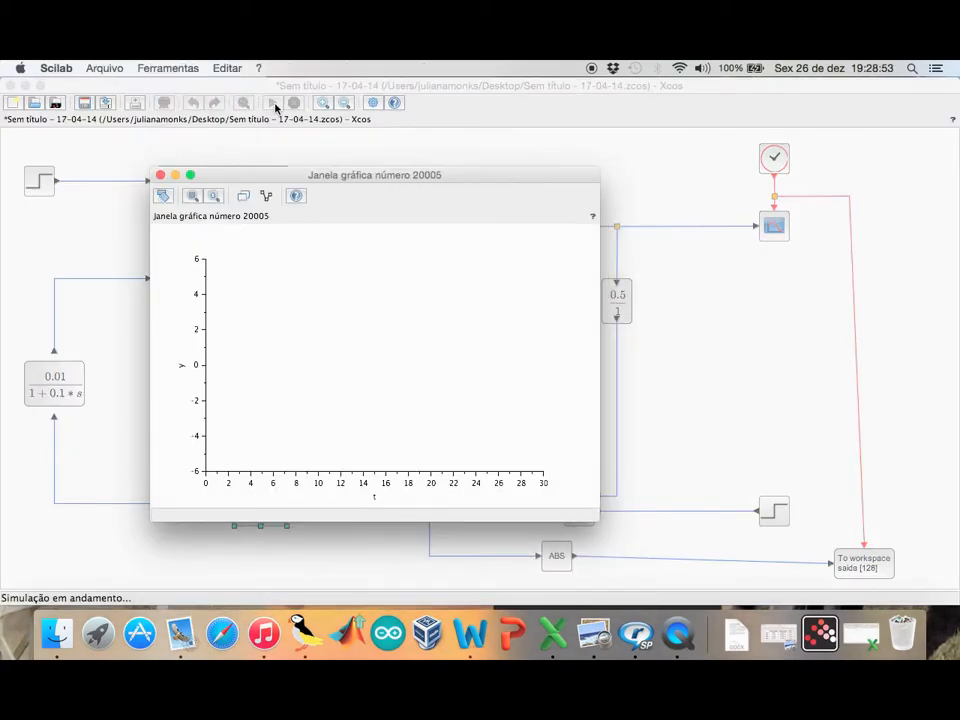
pyautogui.click(160, 175)
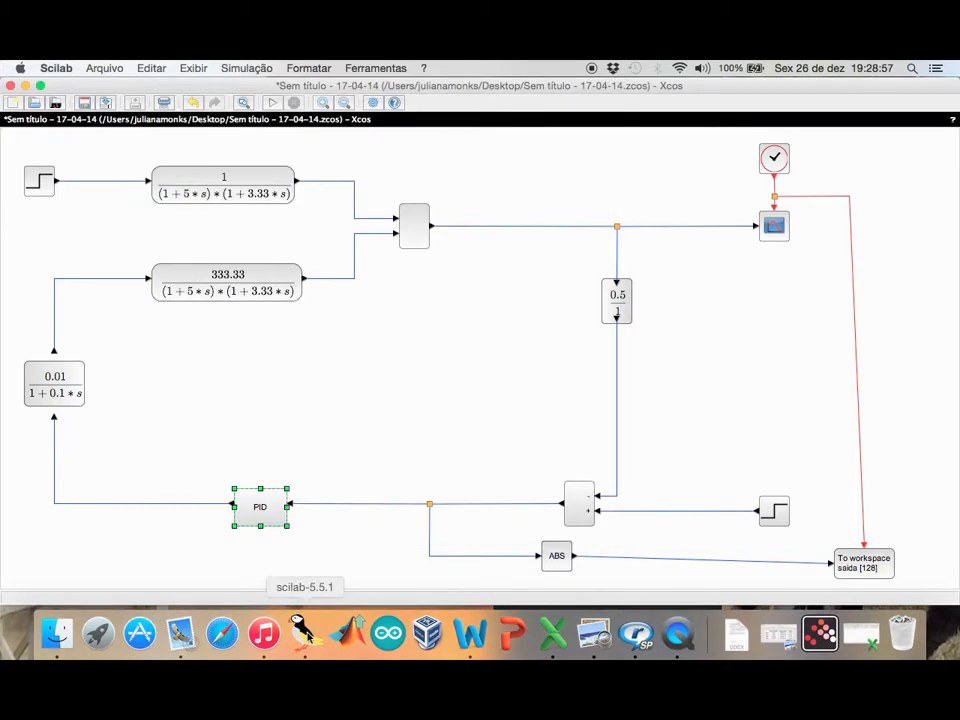
# Output saida.values in the Scilab console and copy all the listed error values
pyautogui.click(822, 637)
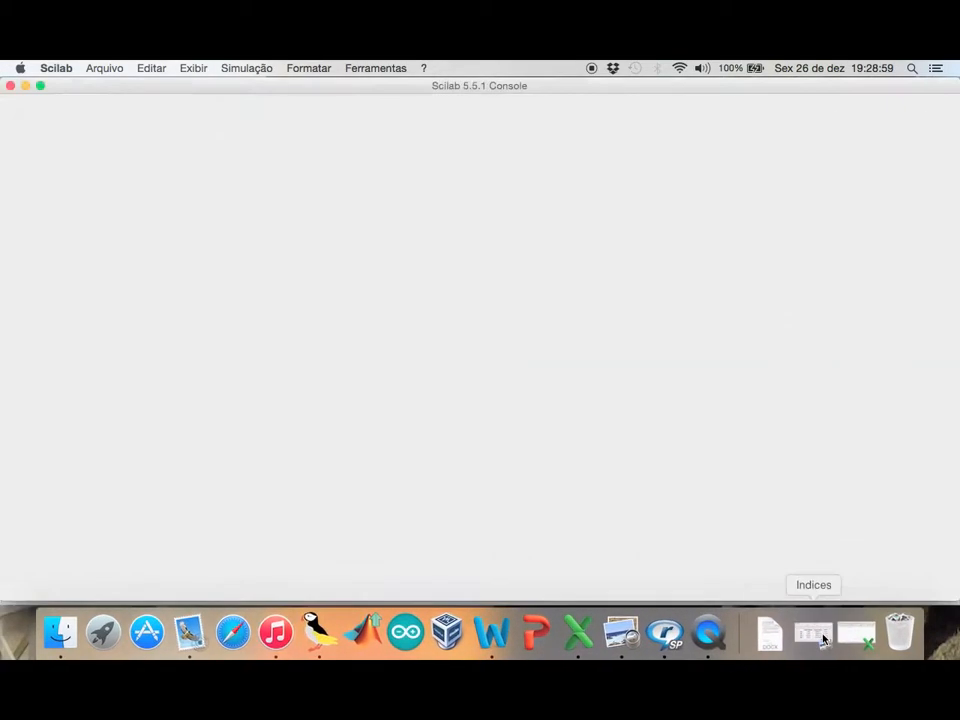
pyautogui.write('saida.values')
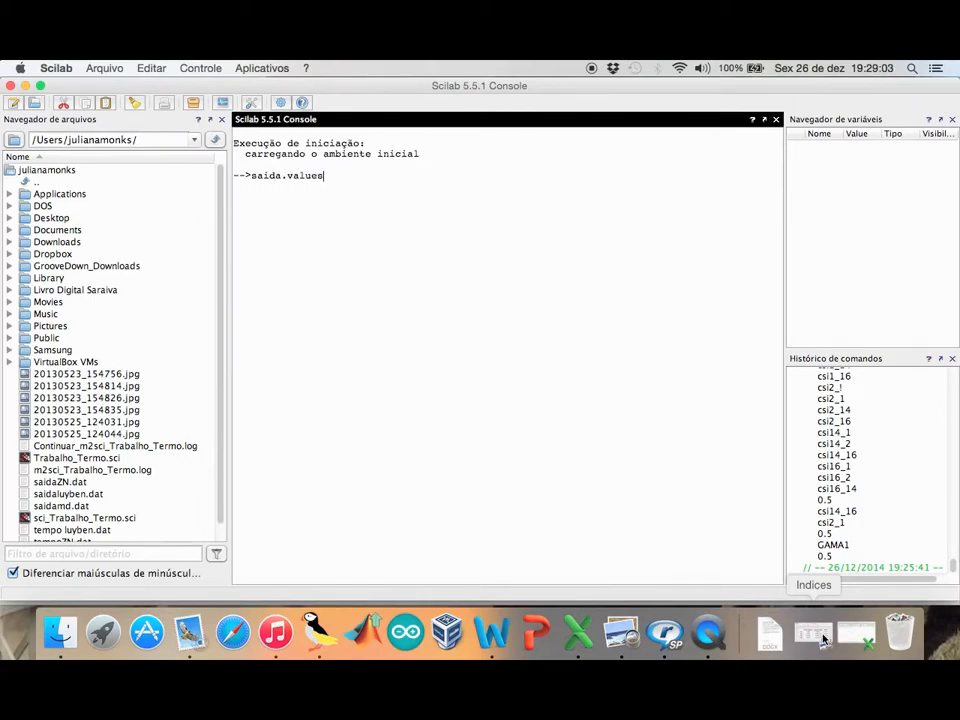
pyautogui.press('Return')
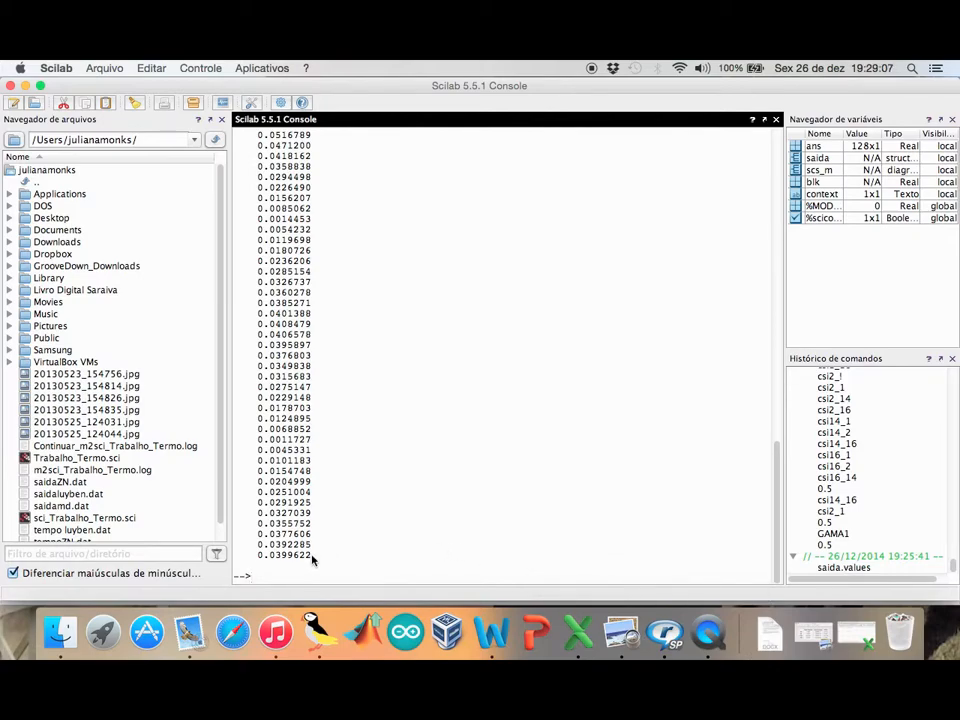
pyautogui.moveTo(312, 560); pyautogui.dragTo(230, 205)
pyautogui.press('super+c')
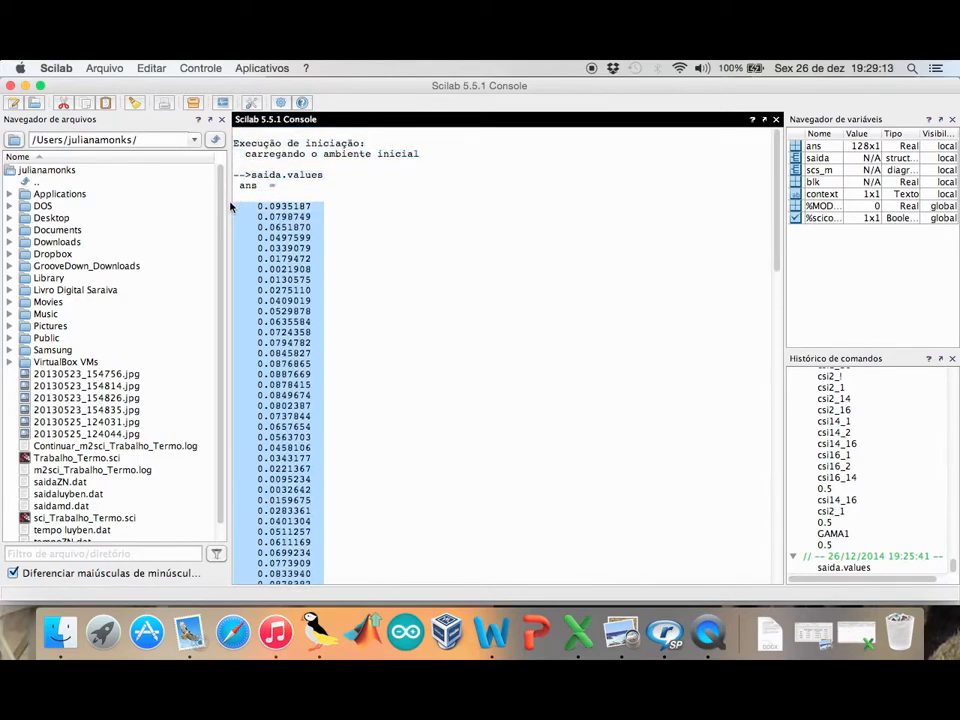
# Switch to the Excel workbook and paste the error values into the |erro| column starting at D3
pyautogui.click(578, 632)
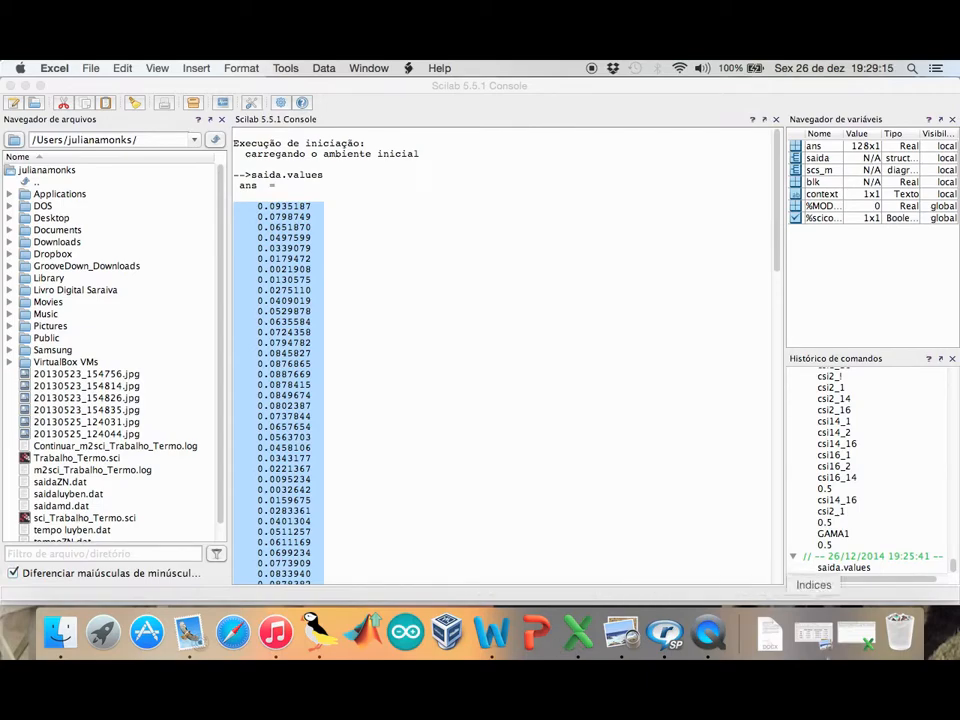
pyautogui.click(855, 634)
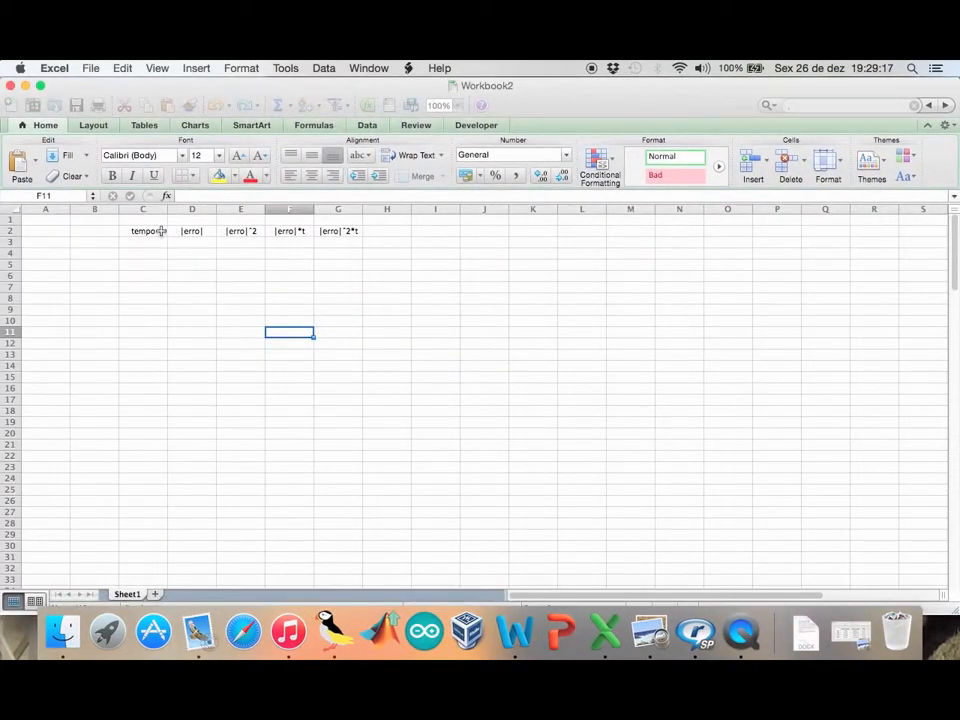
pyautogui.click(195, 244)
pyautogui.press('super+v')
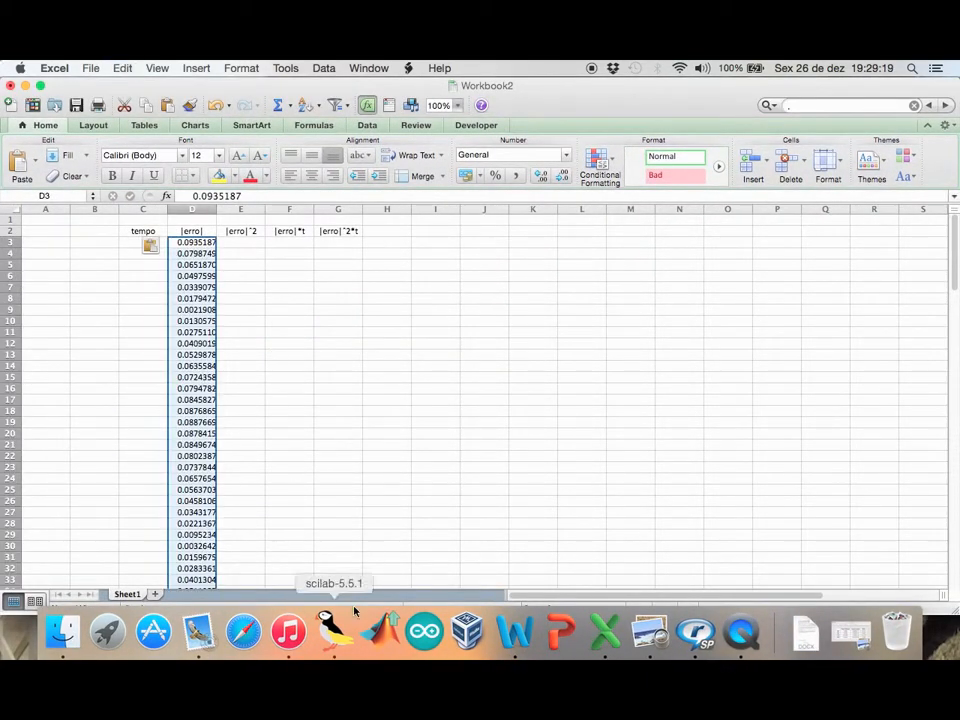
# Output saida.time in the Scilab console, copy all the listed time values and return to the Excel workbook
pyautogui.click(334, 632)
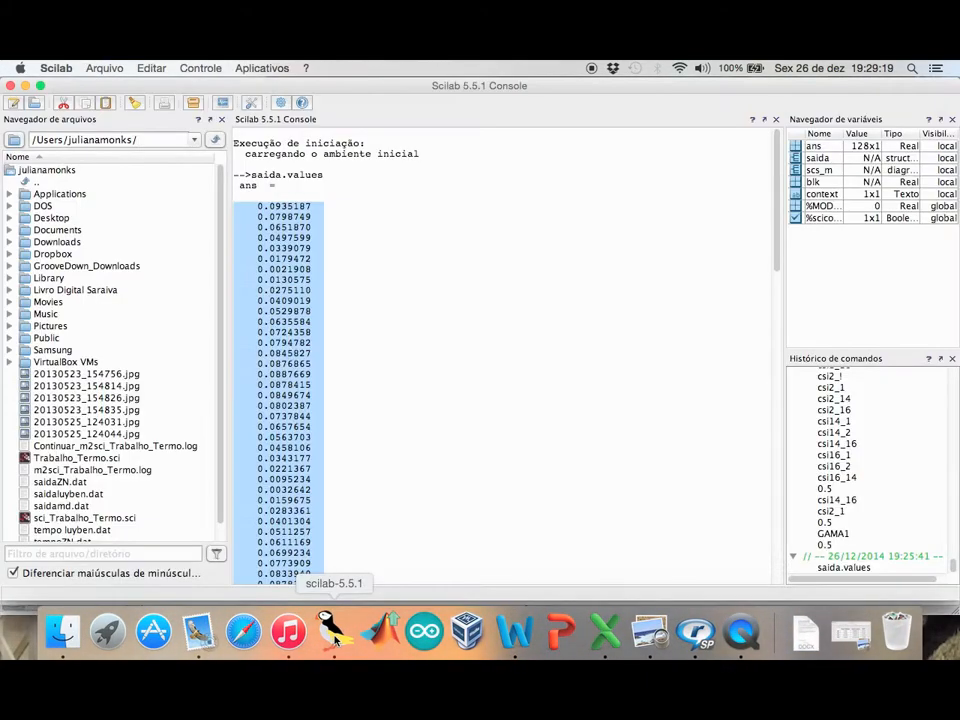
pyautogui.click(363, 456)
pyautogui.scroll(-3, 363, 456)
pyautogui.scroll(-10, 363, 456)
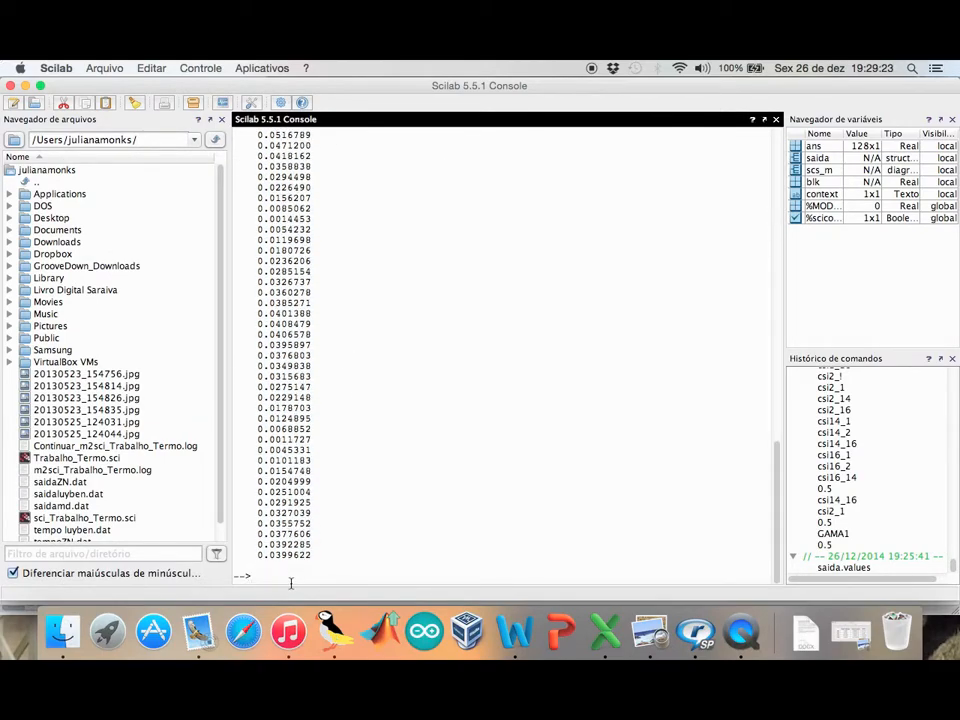
pyautogui.write('saida.time')
pyautogui.press('Return')
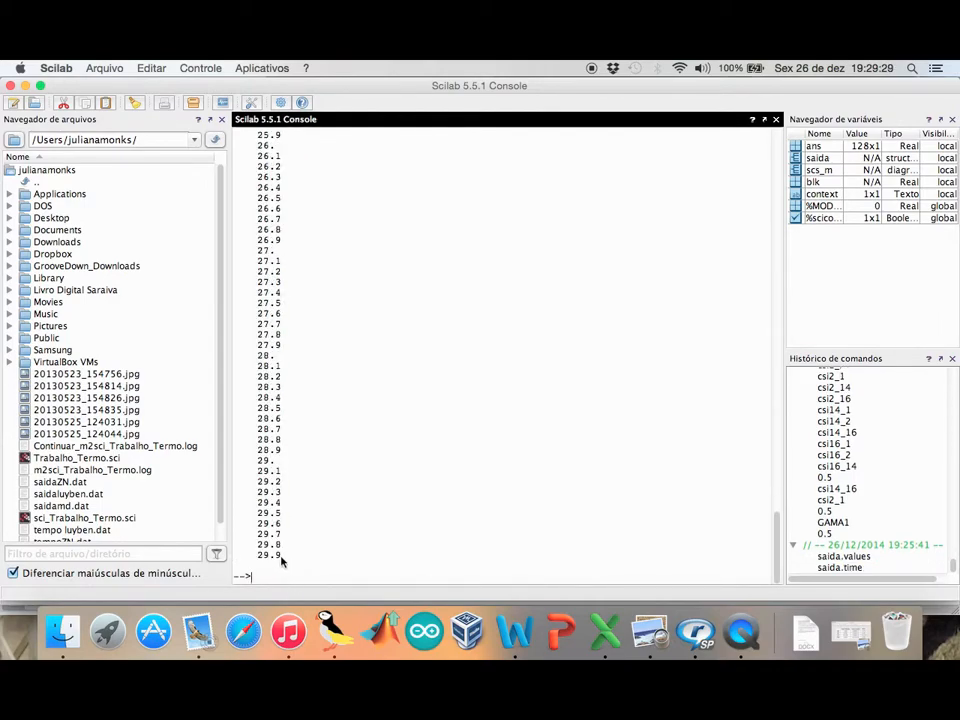
pyautogui.moveTo(283, 560); pyautogui.dragTo(226, 175)
pyautogui.press('super+c')
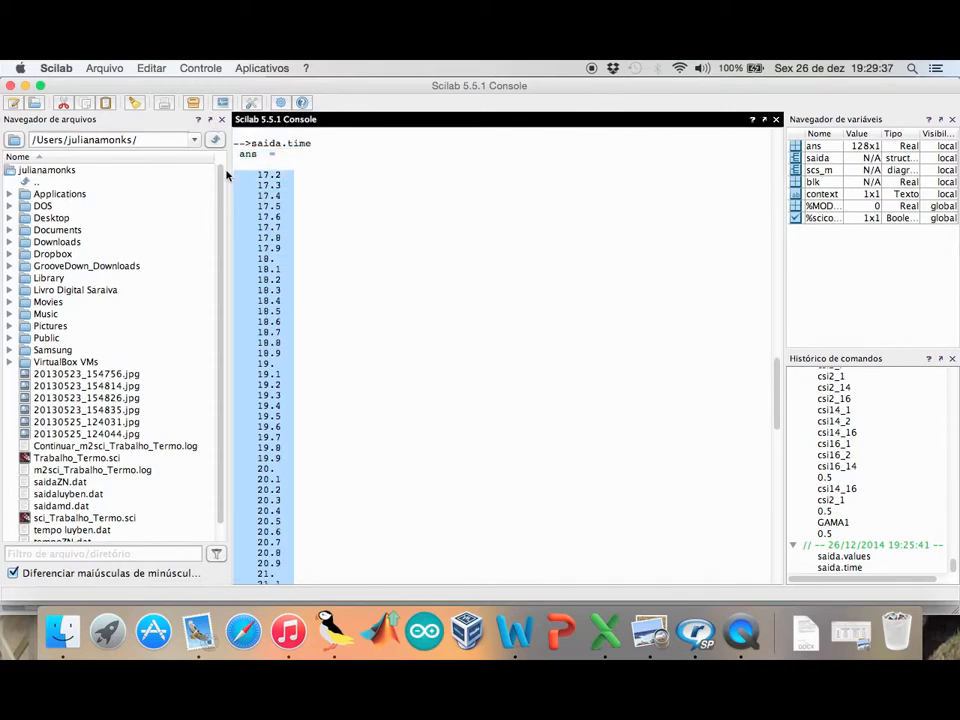
pyautogui.click(604, 630)
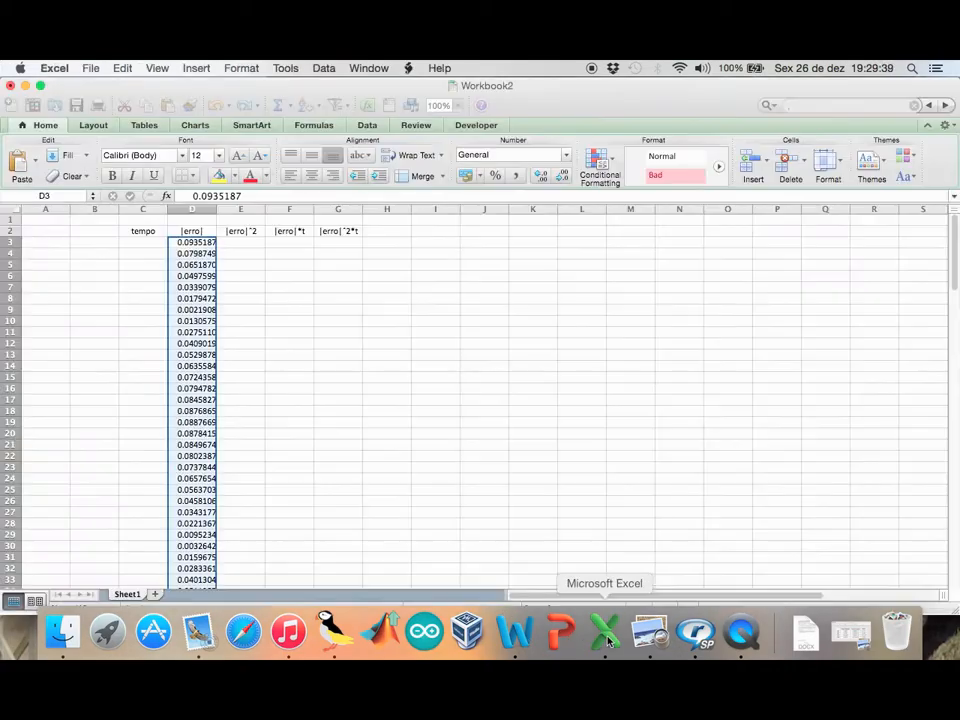
# Paste the copied time values into the tempo column starting at C3
pyautogui.click(156, 243)
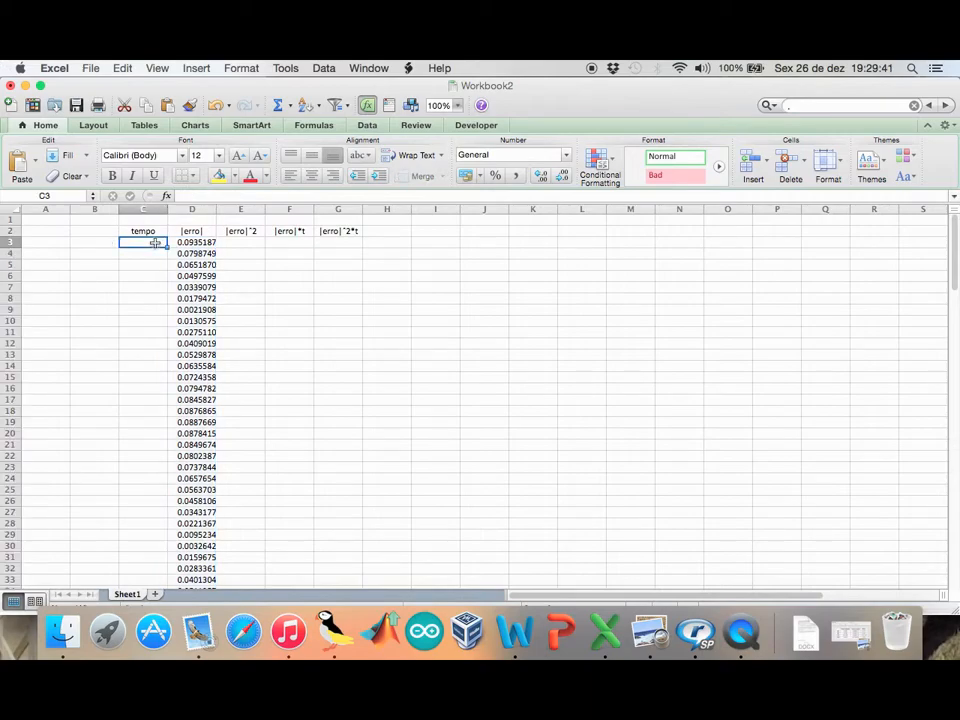
pyautogui.press('super+v')
pyautogui.scroll(-20, 135, 242)
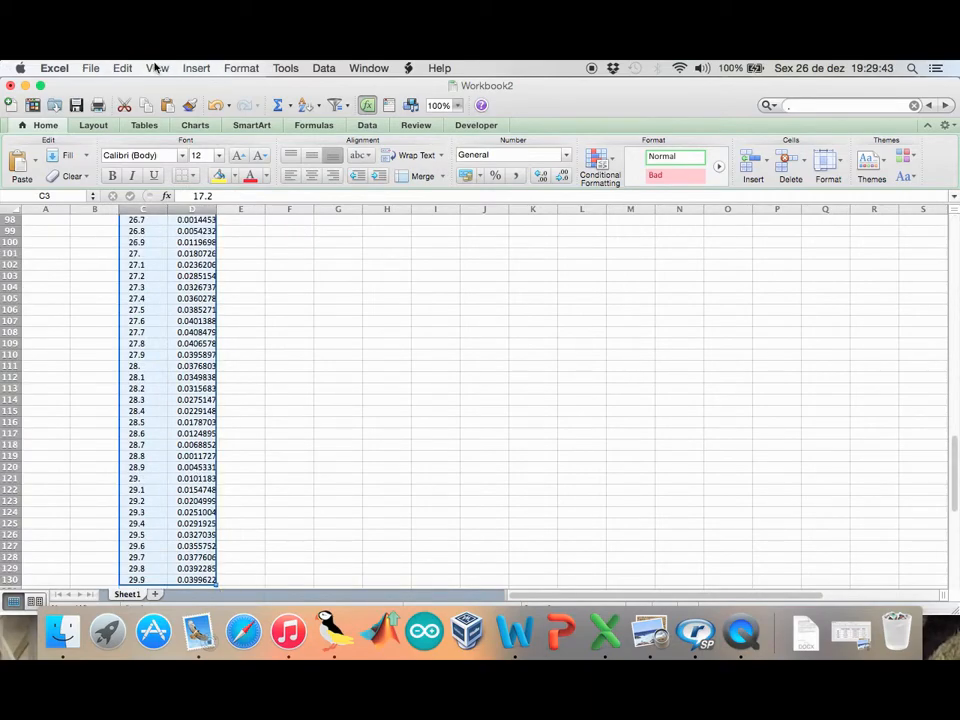
# Replace all decimal points with commas in the tempo and |erro| values, then close the Replace dialog
pyautogui.click(122, 68)
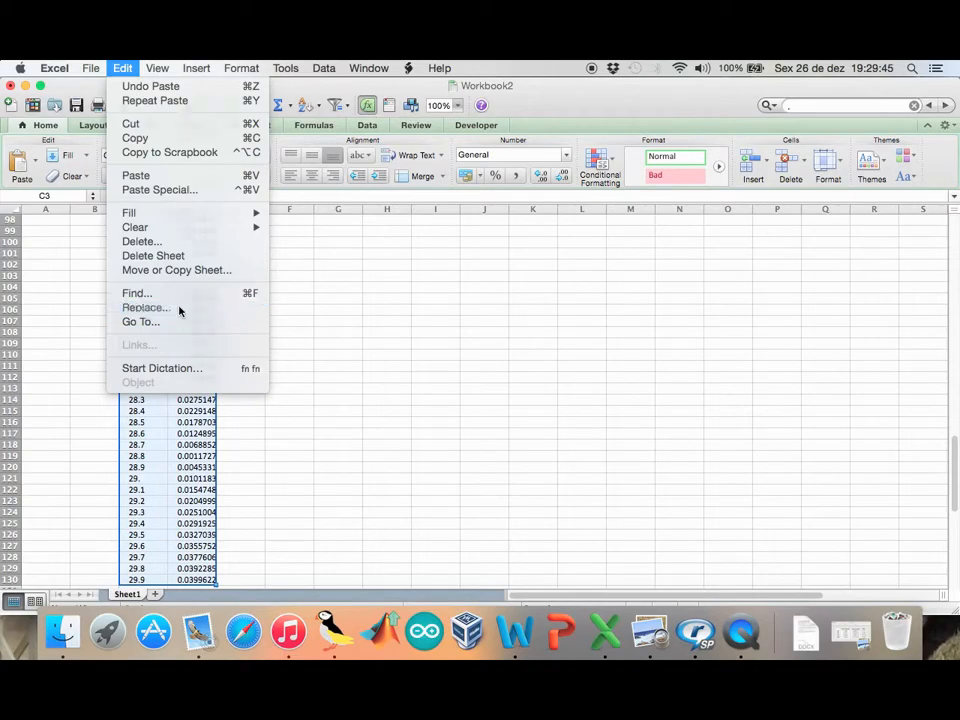
pyautogui.click(145, 308)
pyautogui.click(609, 352)
pyautogui.click(606, 371)
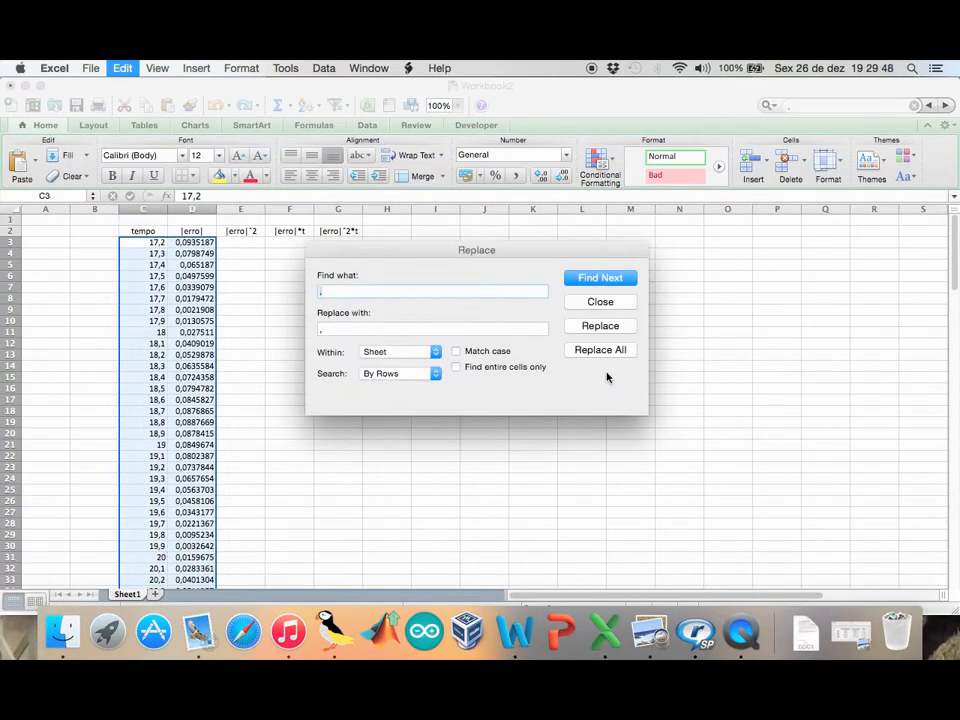
pyautogui.click(600, 302)
# Enter the formula =D3*D3 in E3 under |erro|^2
pyautogui.click(233, 243)
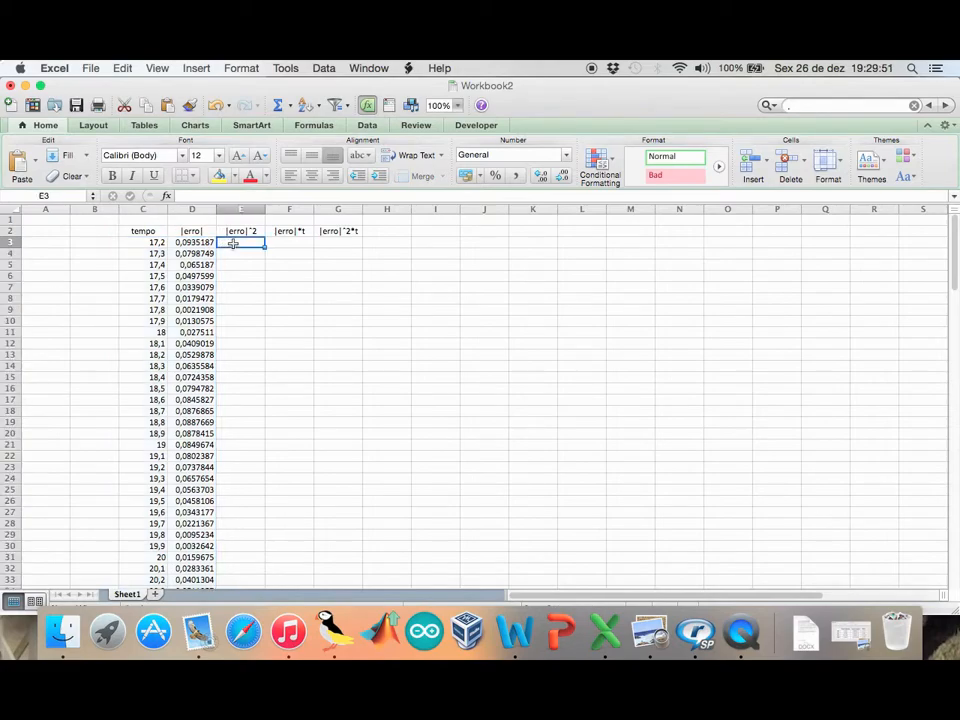
pyautogui.write('=')
pyautogui.click(193, 242)
pyautogui.write('*')
pyautogui.click(193, 242)
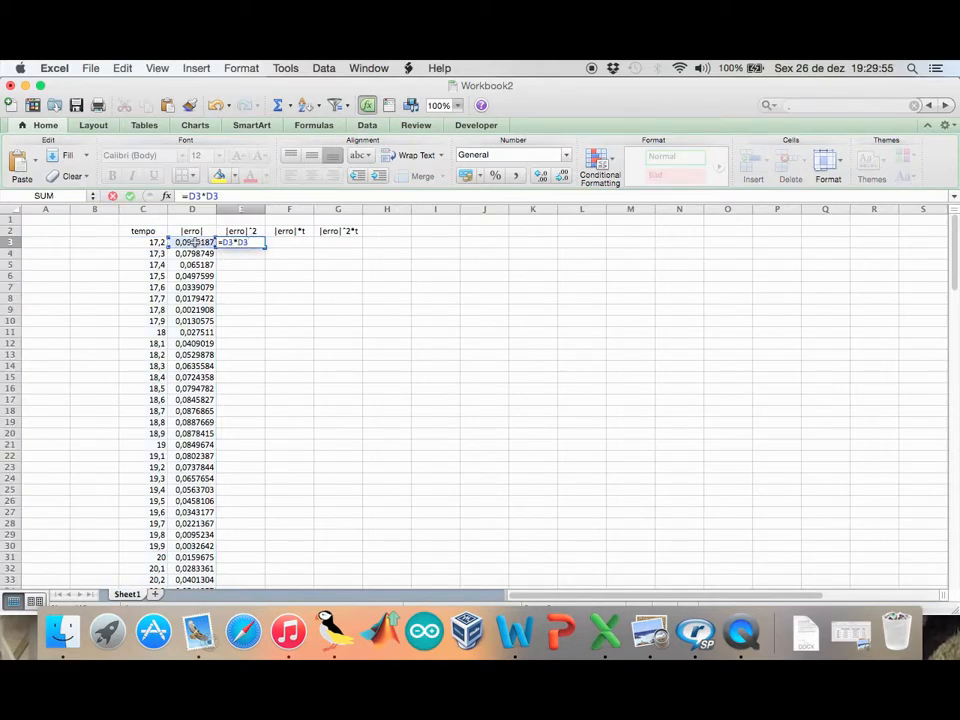
pyautogui.press('Tab')
# Enter the formula =D3*C3 in F3 under |erro|*t
pyautogui.write('=')
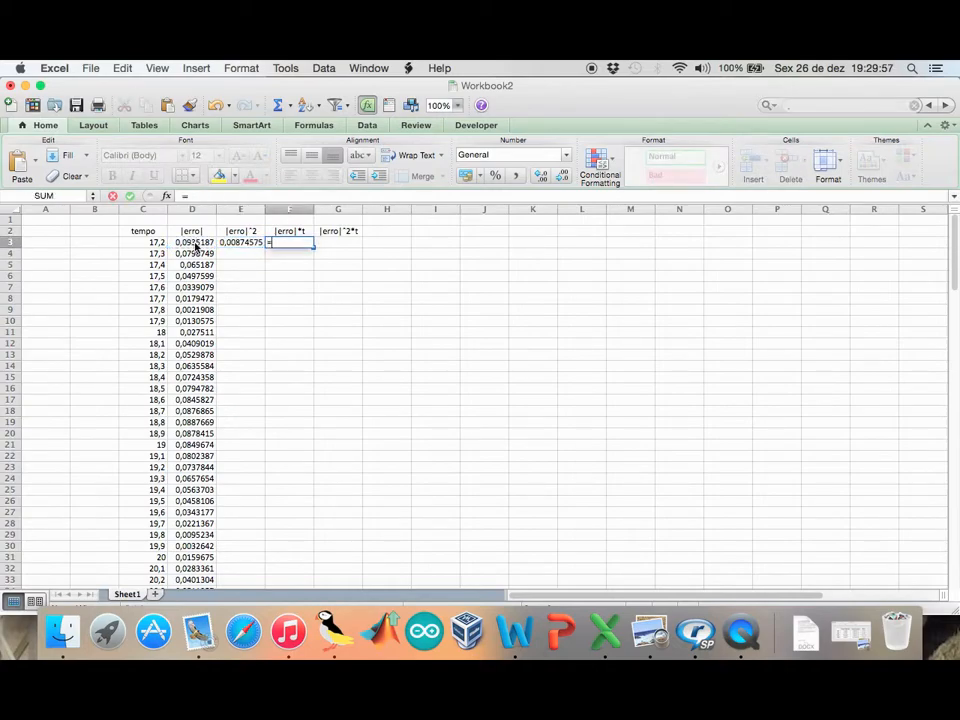
pyautogui.click(172, 242)
pyautogui.write('*')
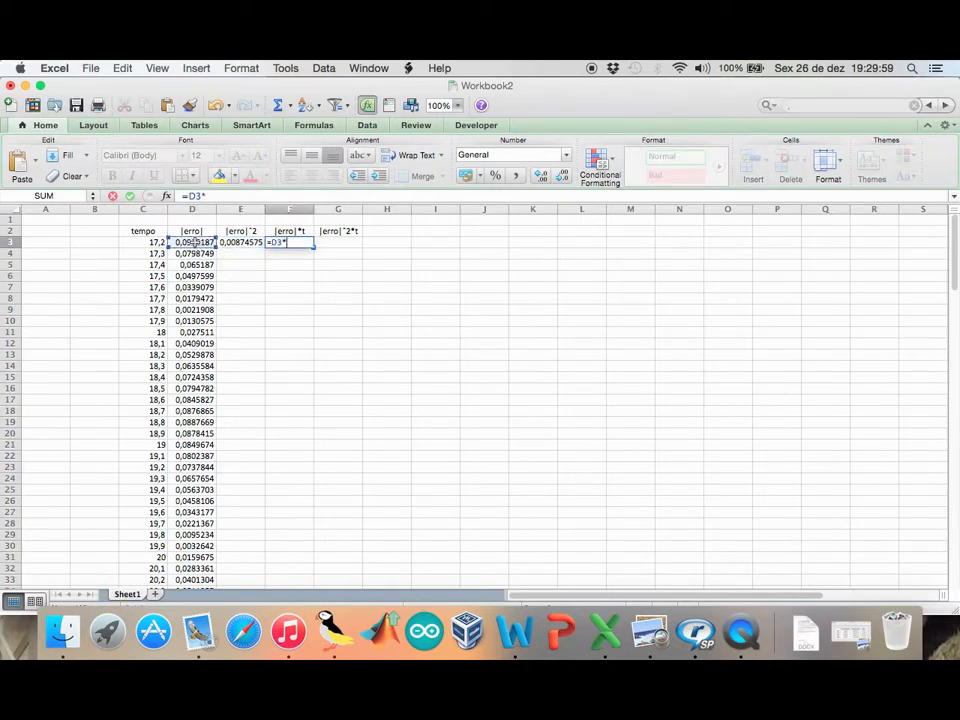
pyautogui.click(155, 242)
pyautogui.press('Return')
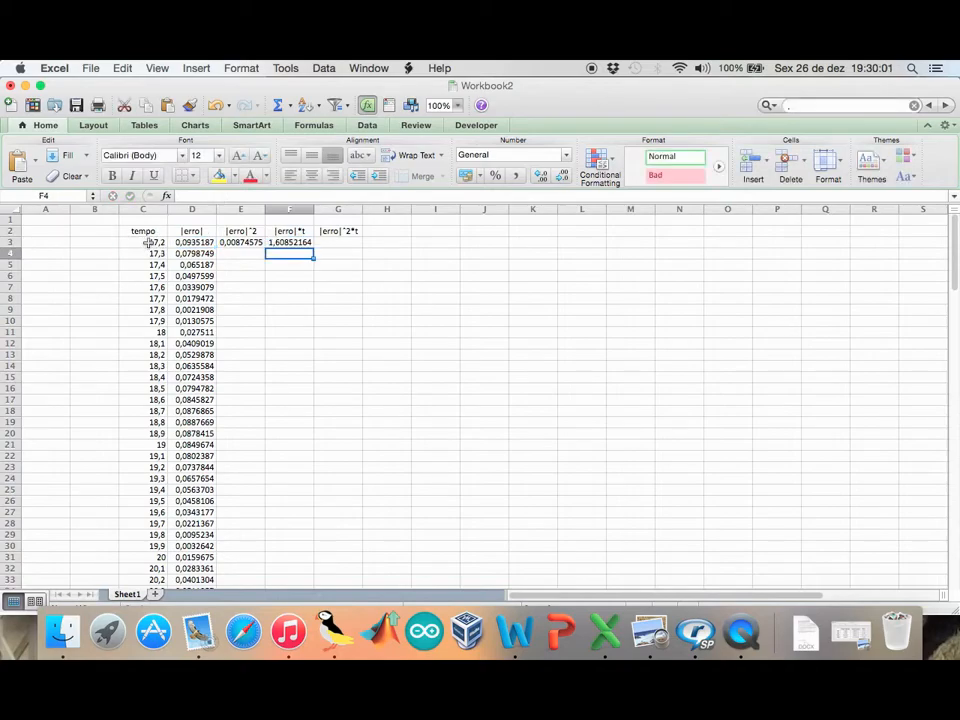
# Enter the formula =E3*C3 in G3 under |erro|^2*t
pyautogui.press('Up')
pyautogui.press('Right')
pyautogui.write('=')
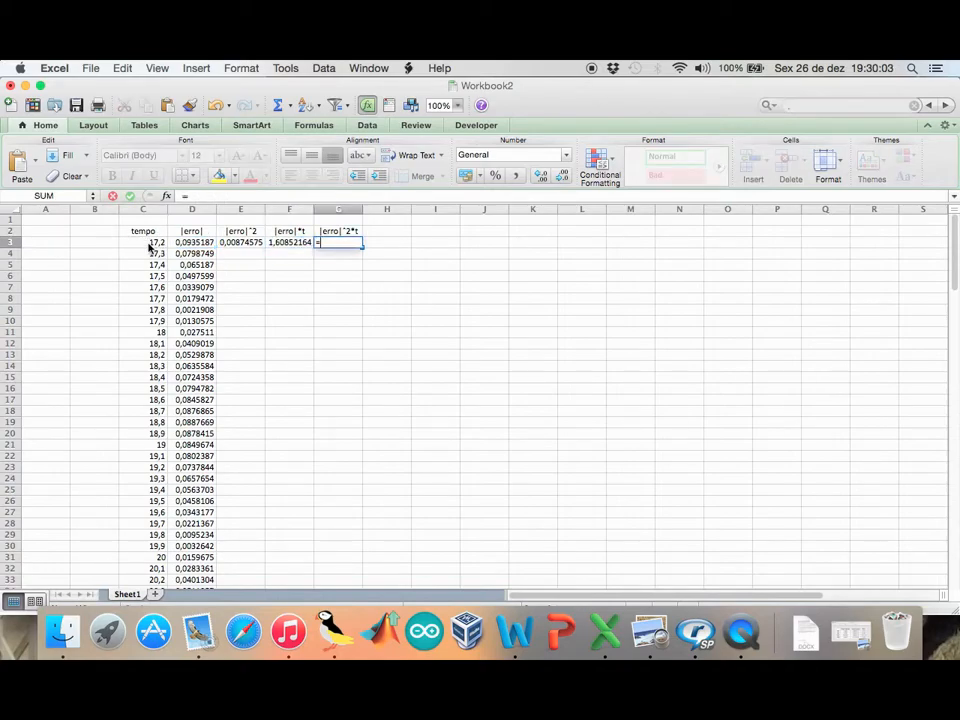
pyautogui.click(251, 243)
pyautogui.write('*')
pyautogui.click(150, 243)
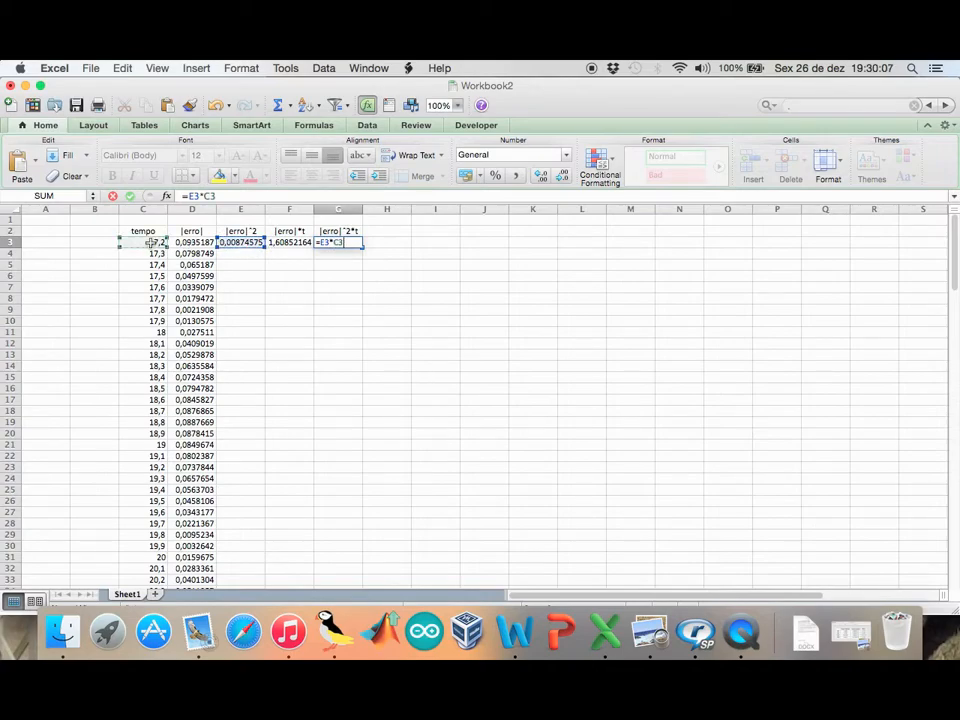
pyautogui.press('Return')
# Fill the formulas in E3:G3 down through row 130
pyautogui.press('Up')
pyautogui.hotkey('shift', 'Left')
pyautogui.hotkey('shift', 'Left')
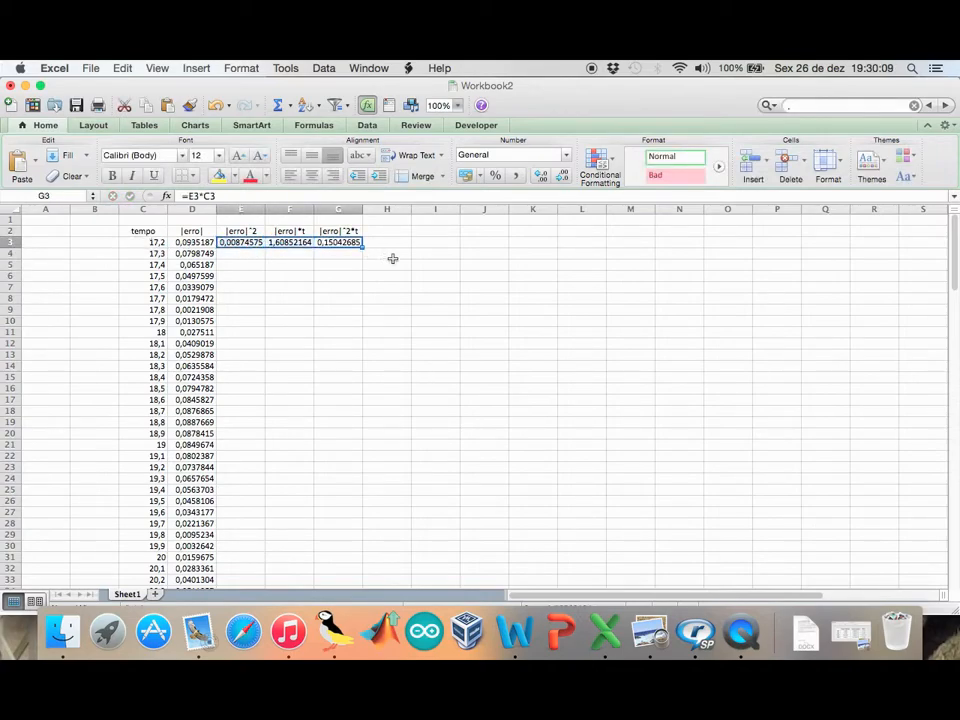
pyautogui.moveTo(364, 246); pyautogui.dragTo(346, 505)
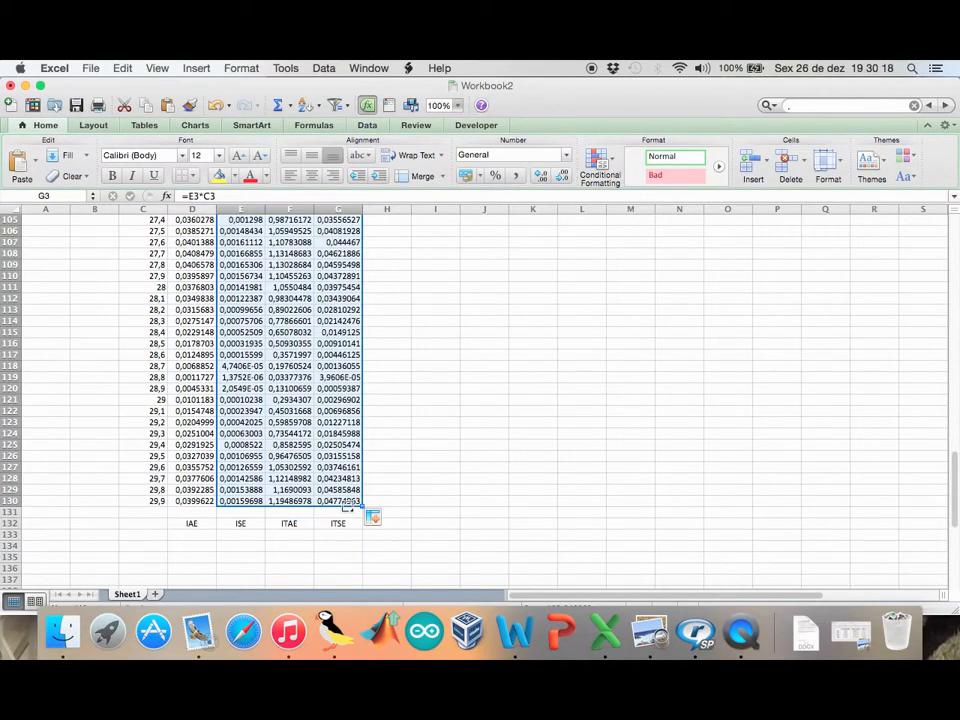
# Sum rows 3 to 130 of the |erro| and |erro|^2 columns in D131 and E131 for IAE and ISE
pyautogui.click(207, 511)
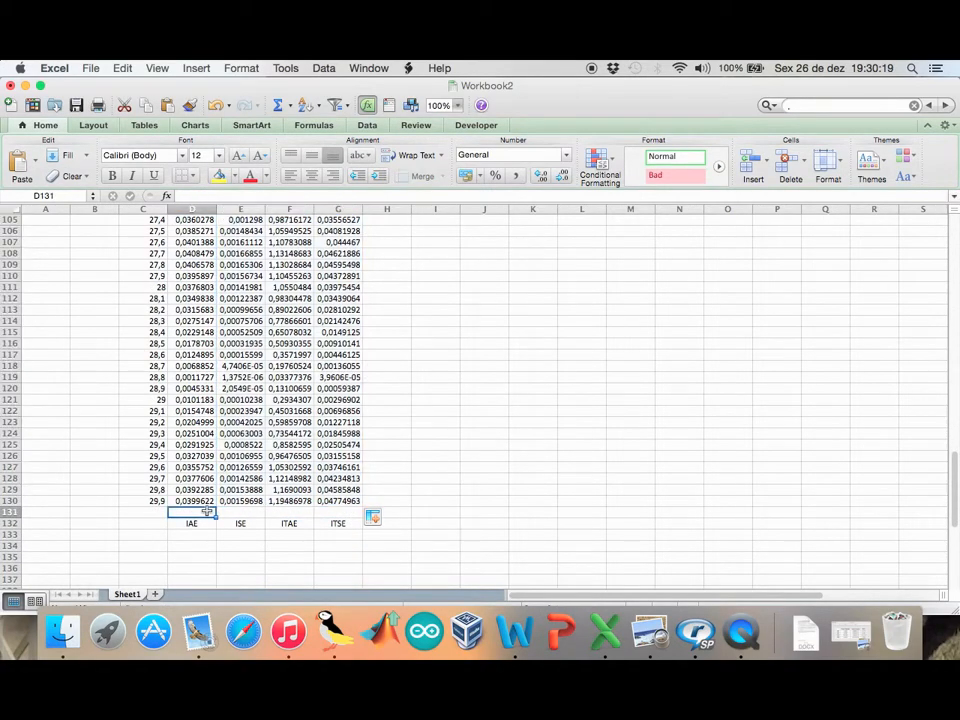
pyautogui.click(277, 105)
pyautogui.press('Return')
pyautogui.press('Up')
pyautogui.press('Right')
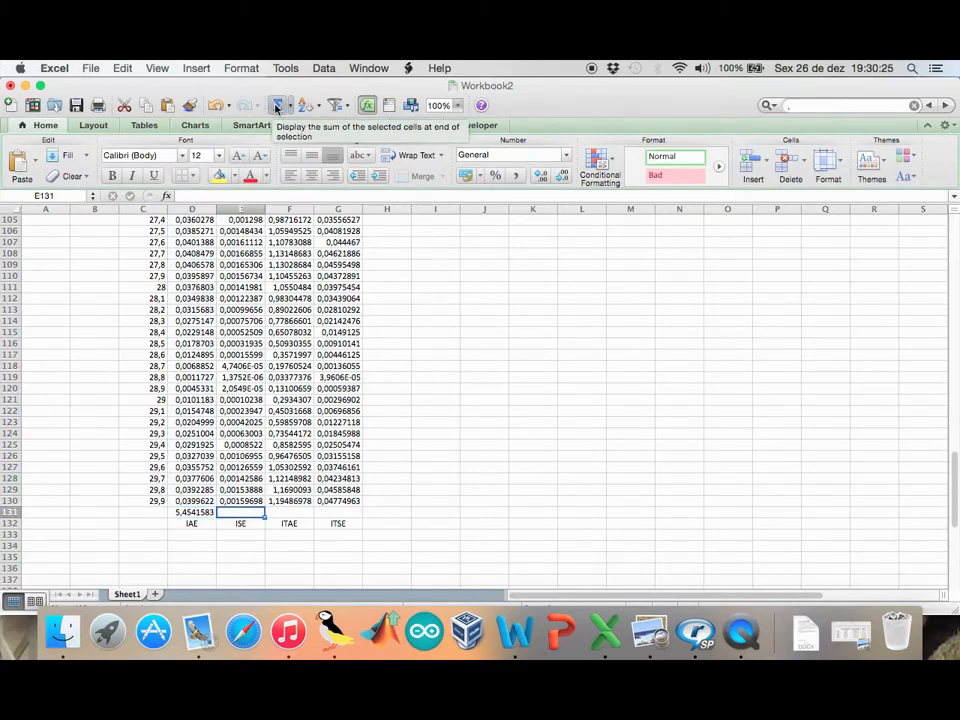
pyautogui.click(277, 105)
pyautogui.press('Return')
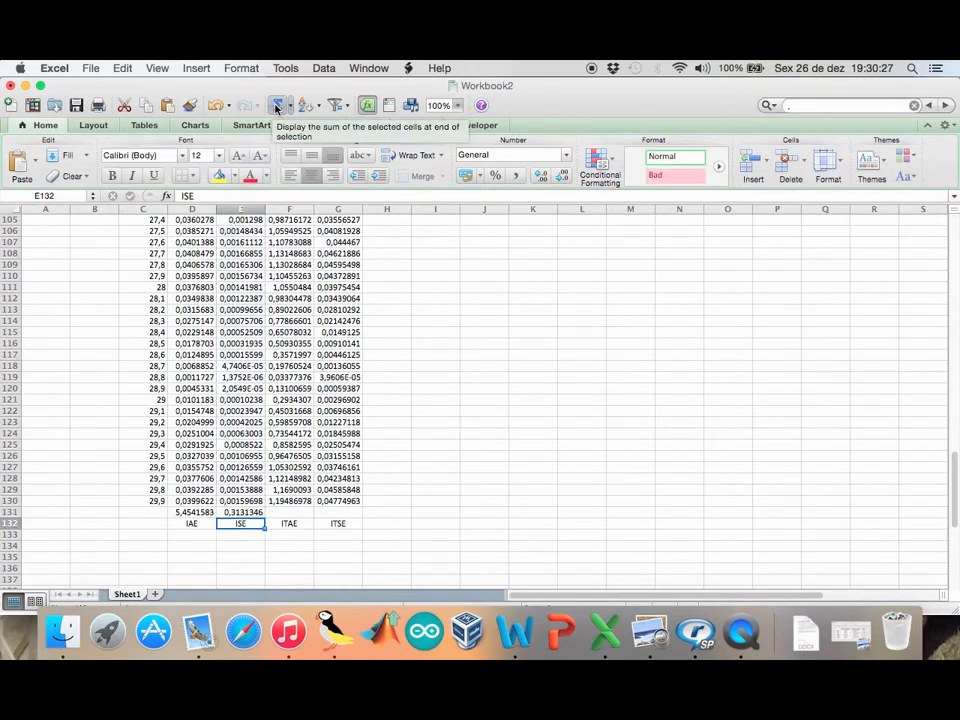
# Sum rows 3 to 130 of the |erro|*t and |erro|^2*t columns in F131 and G131 for ITAE and ITSE
pyautogui.press('Right')
pyautogui.press('Up')
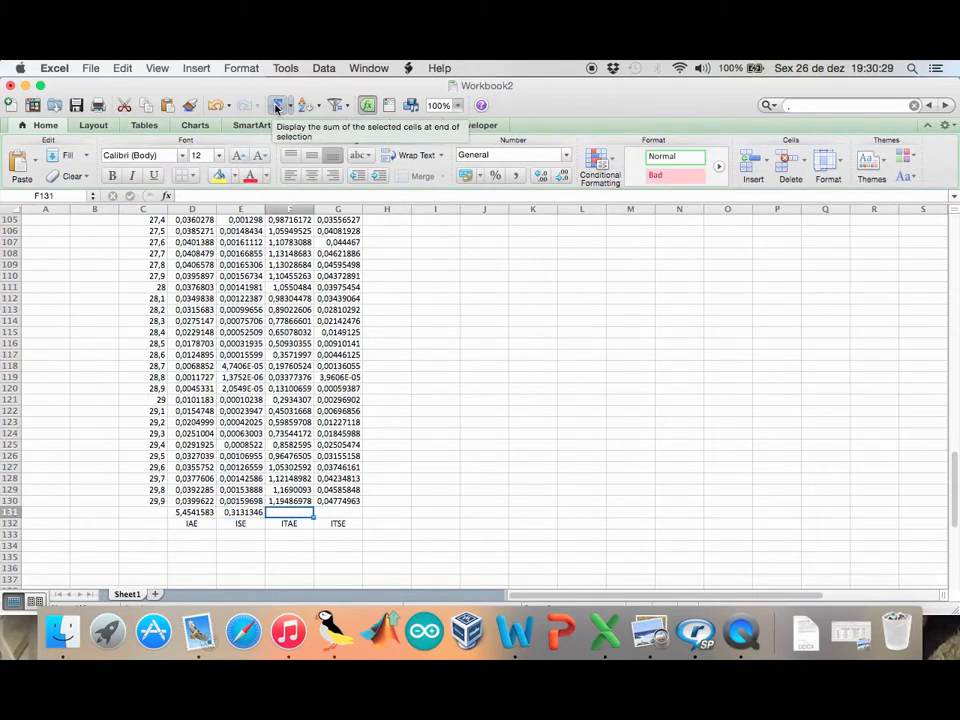
pyautogui.click(277, 105)
pyautogui.press('Return')
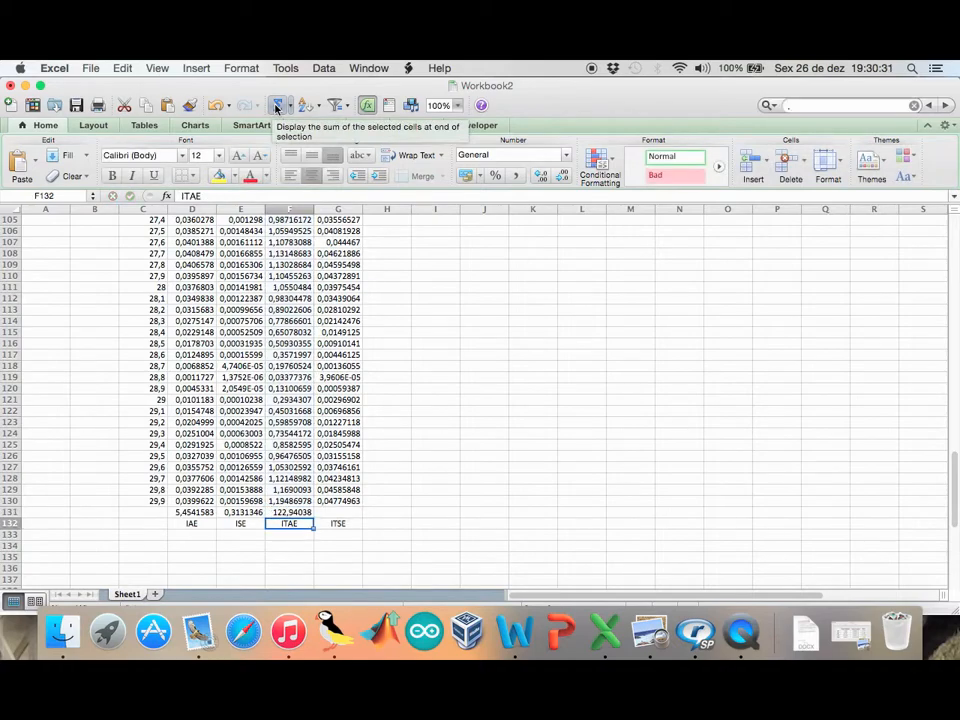
pyautogui.press('Right')
pyautogui.press('Up')
pyautogui.click(277, 105)
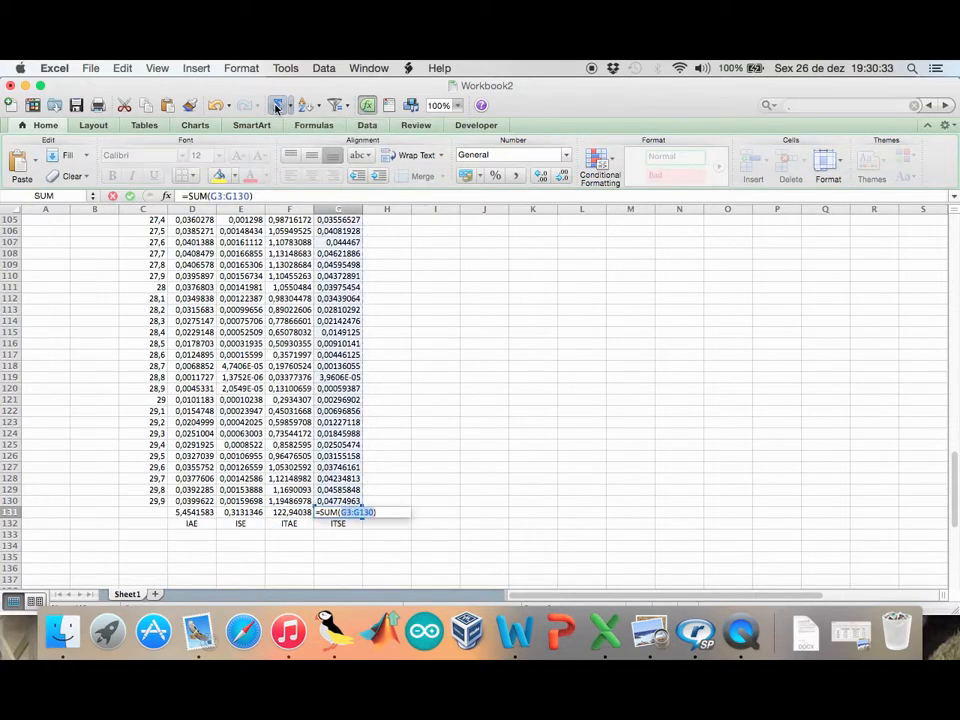
pyautogui.press('Return')
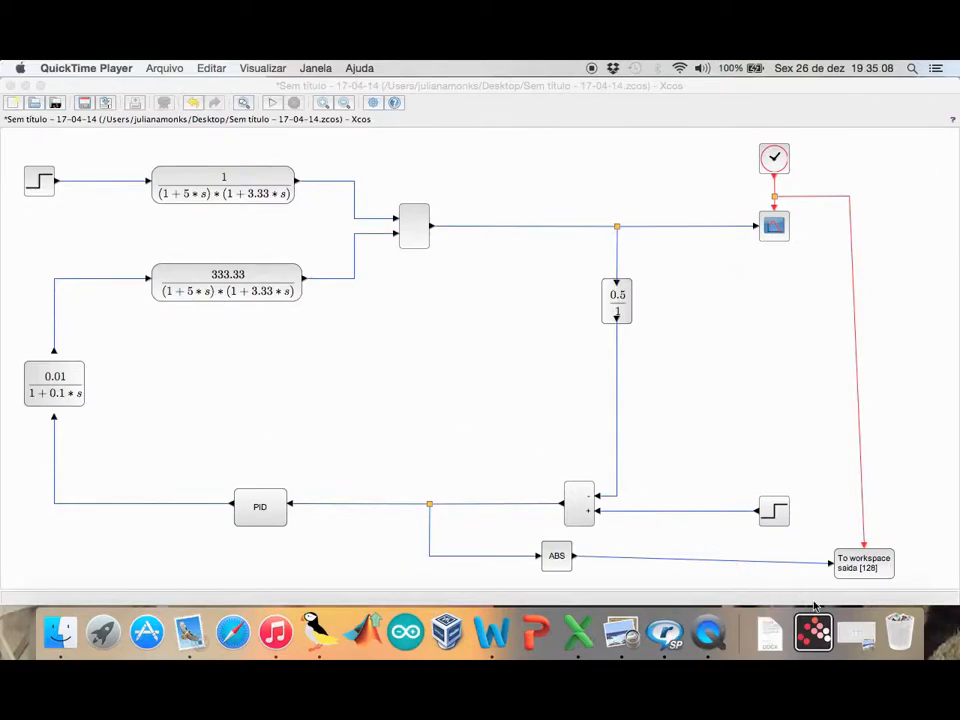
# Switch to Preview and open the Indices table to compare the error indices of the tuning methods
pyautogui.click(862, 642)
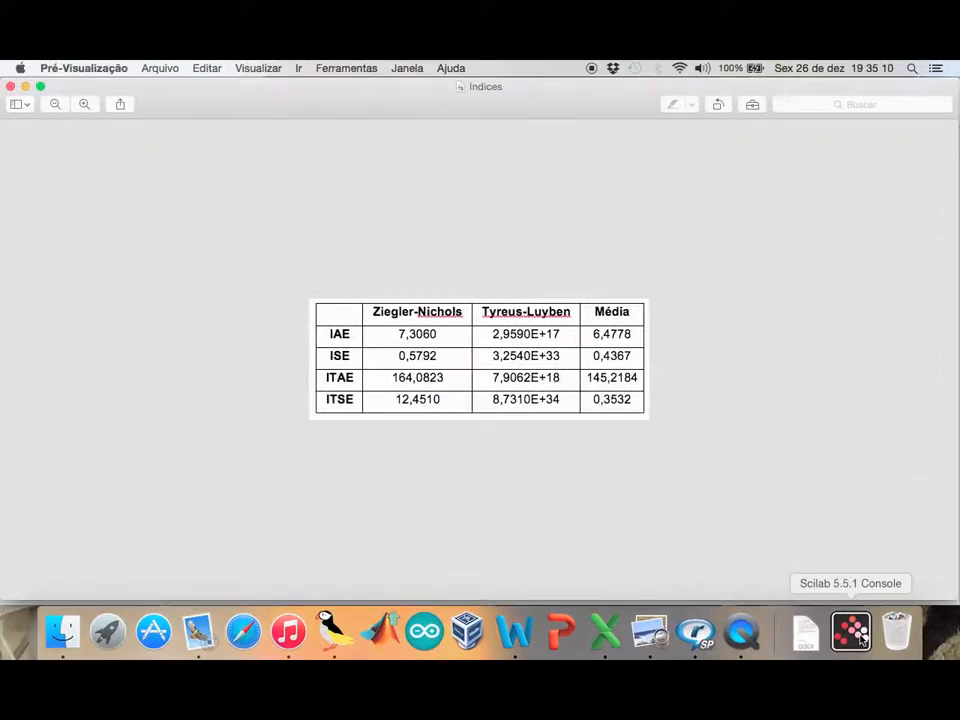